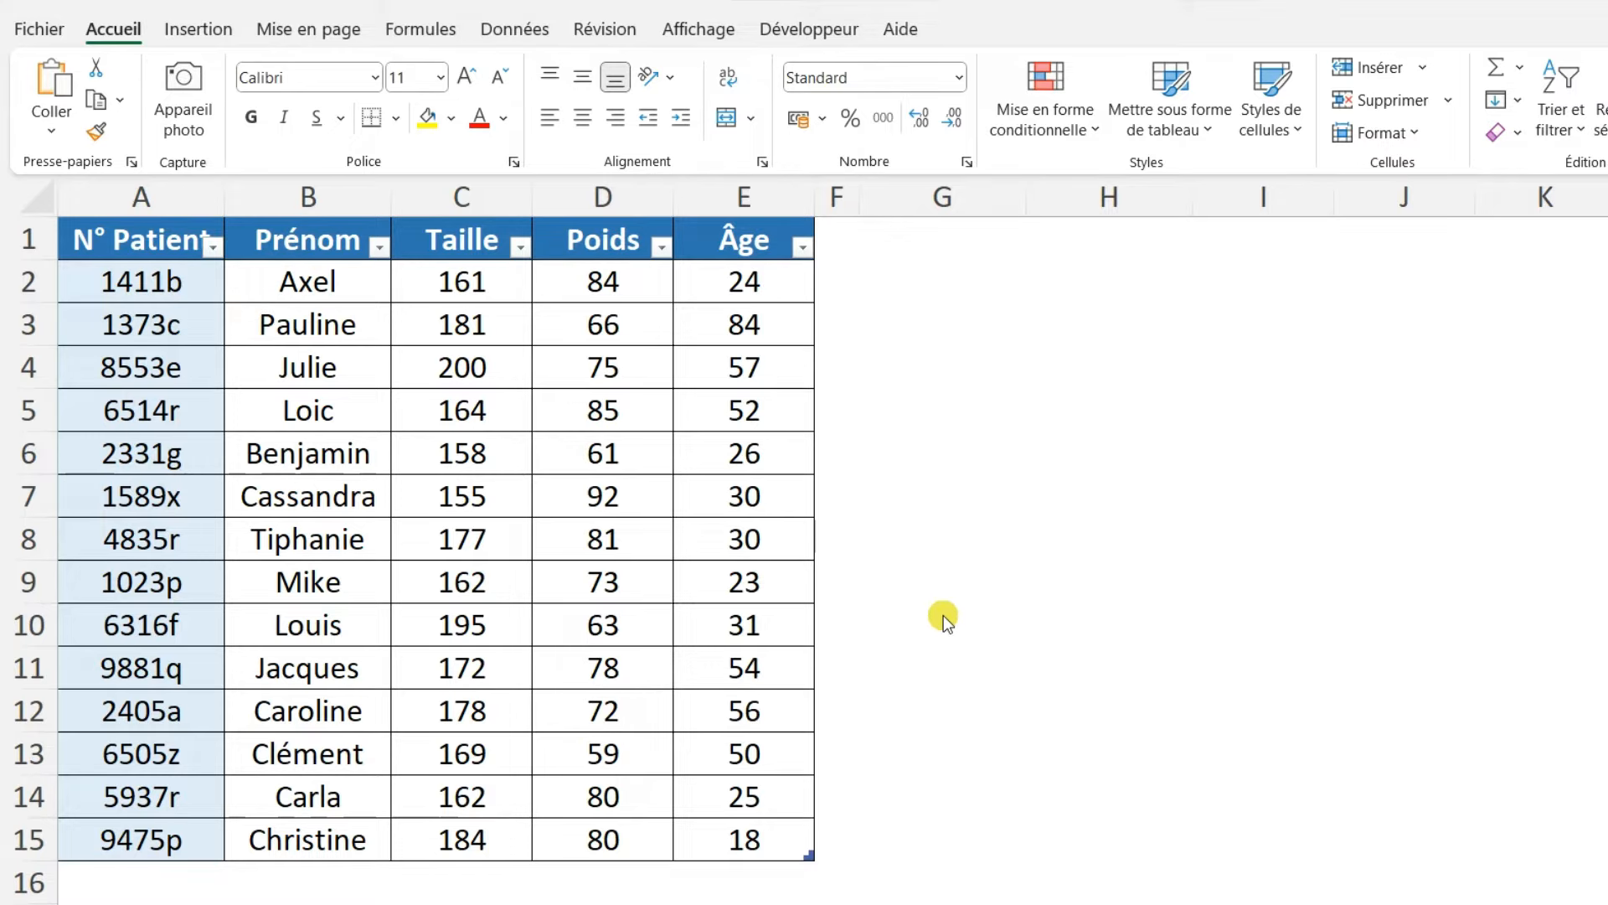
Enter =CHOISIRCOLS(Tableau1[#Tout];1;2;5) in cell G1 to extract the N° Patient, Prénom and Âge columns
click(940, 241)
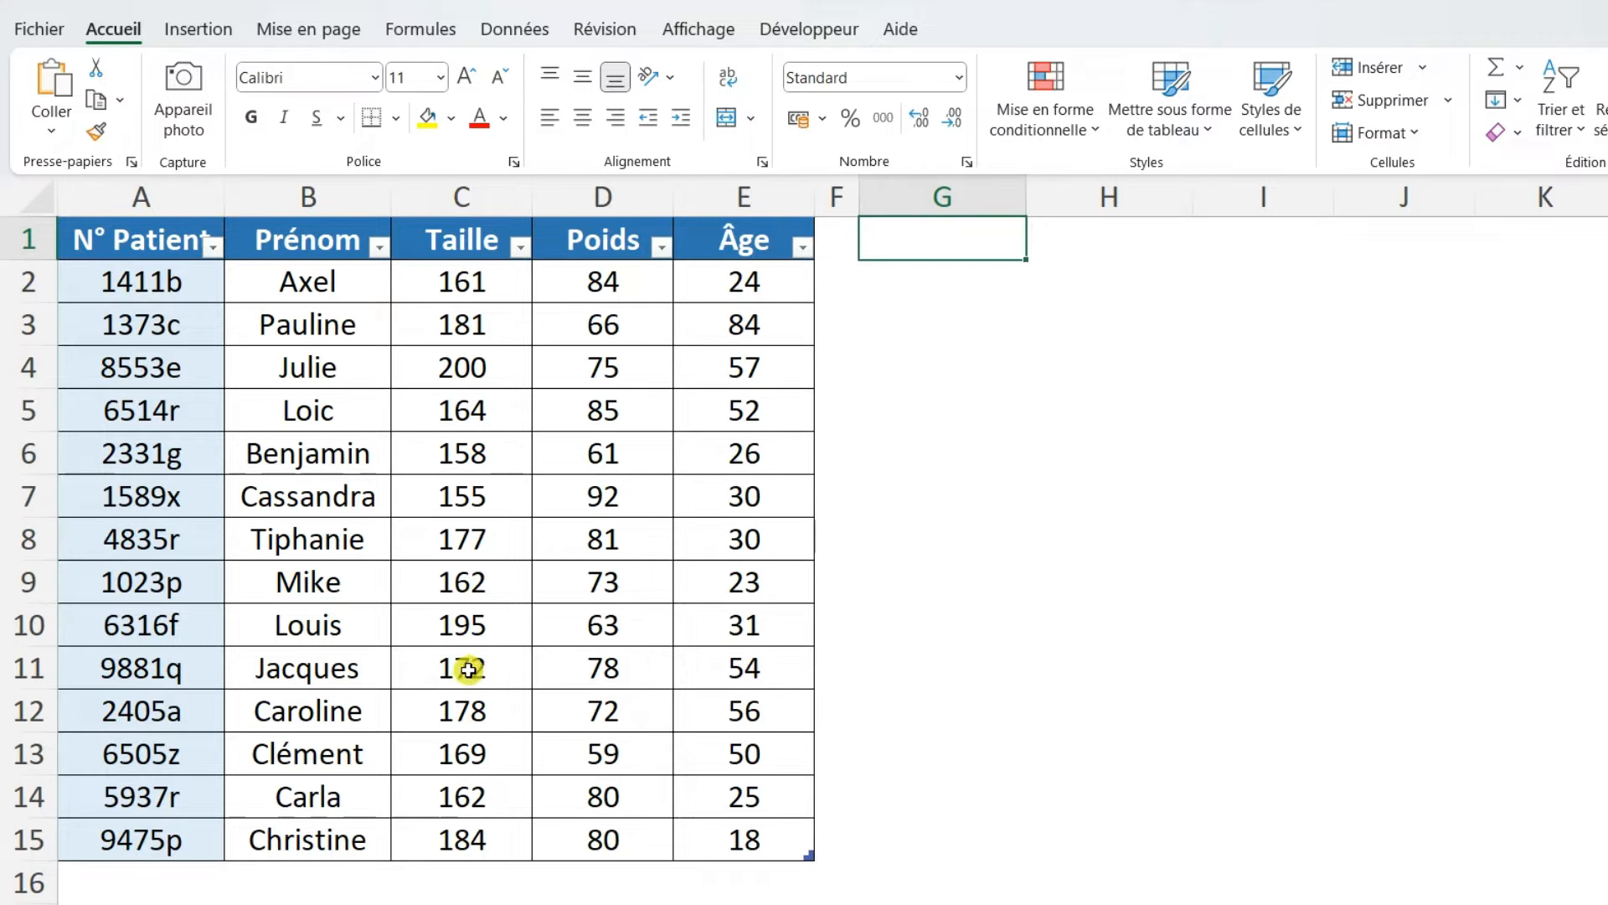
text(=)
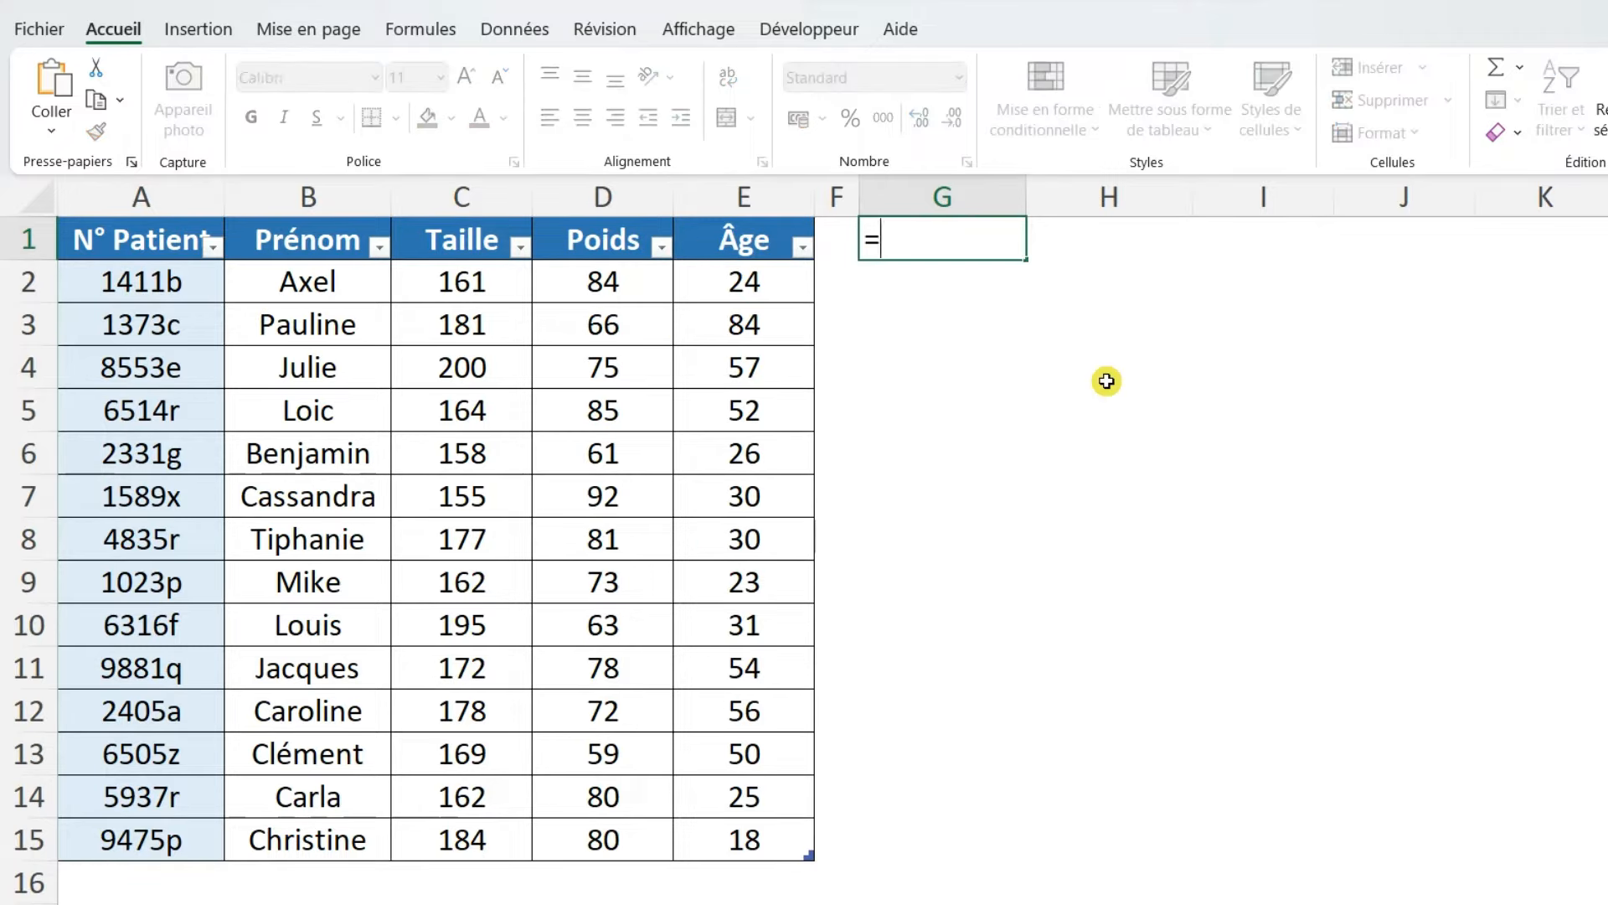
text(CHOISIRCOLS)
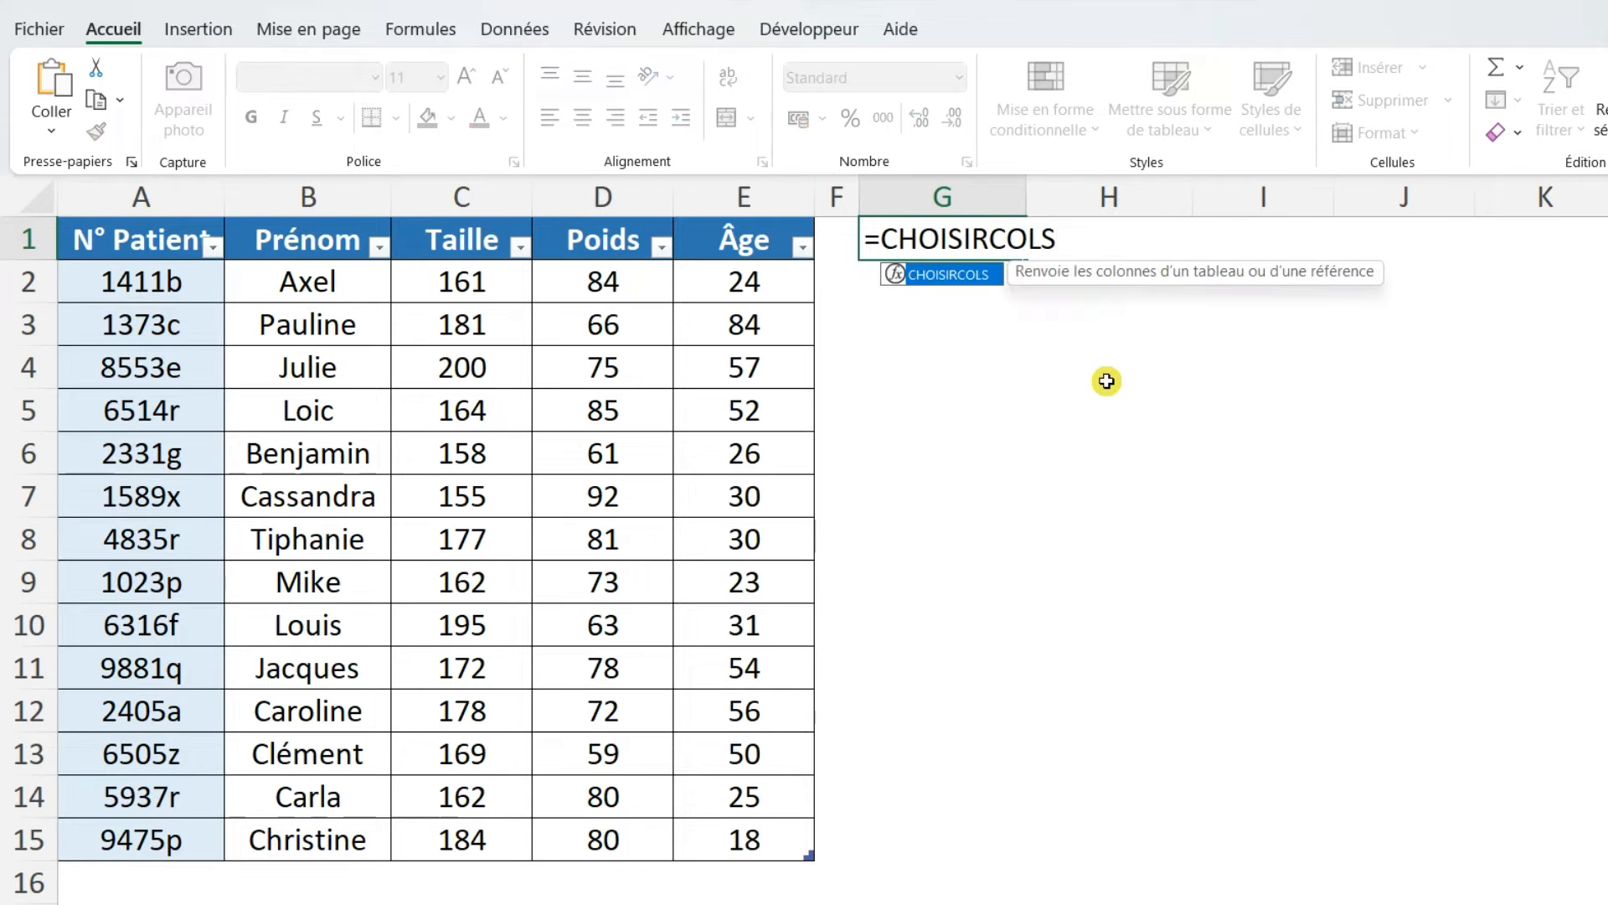
text(()
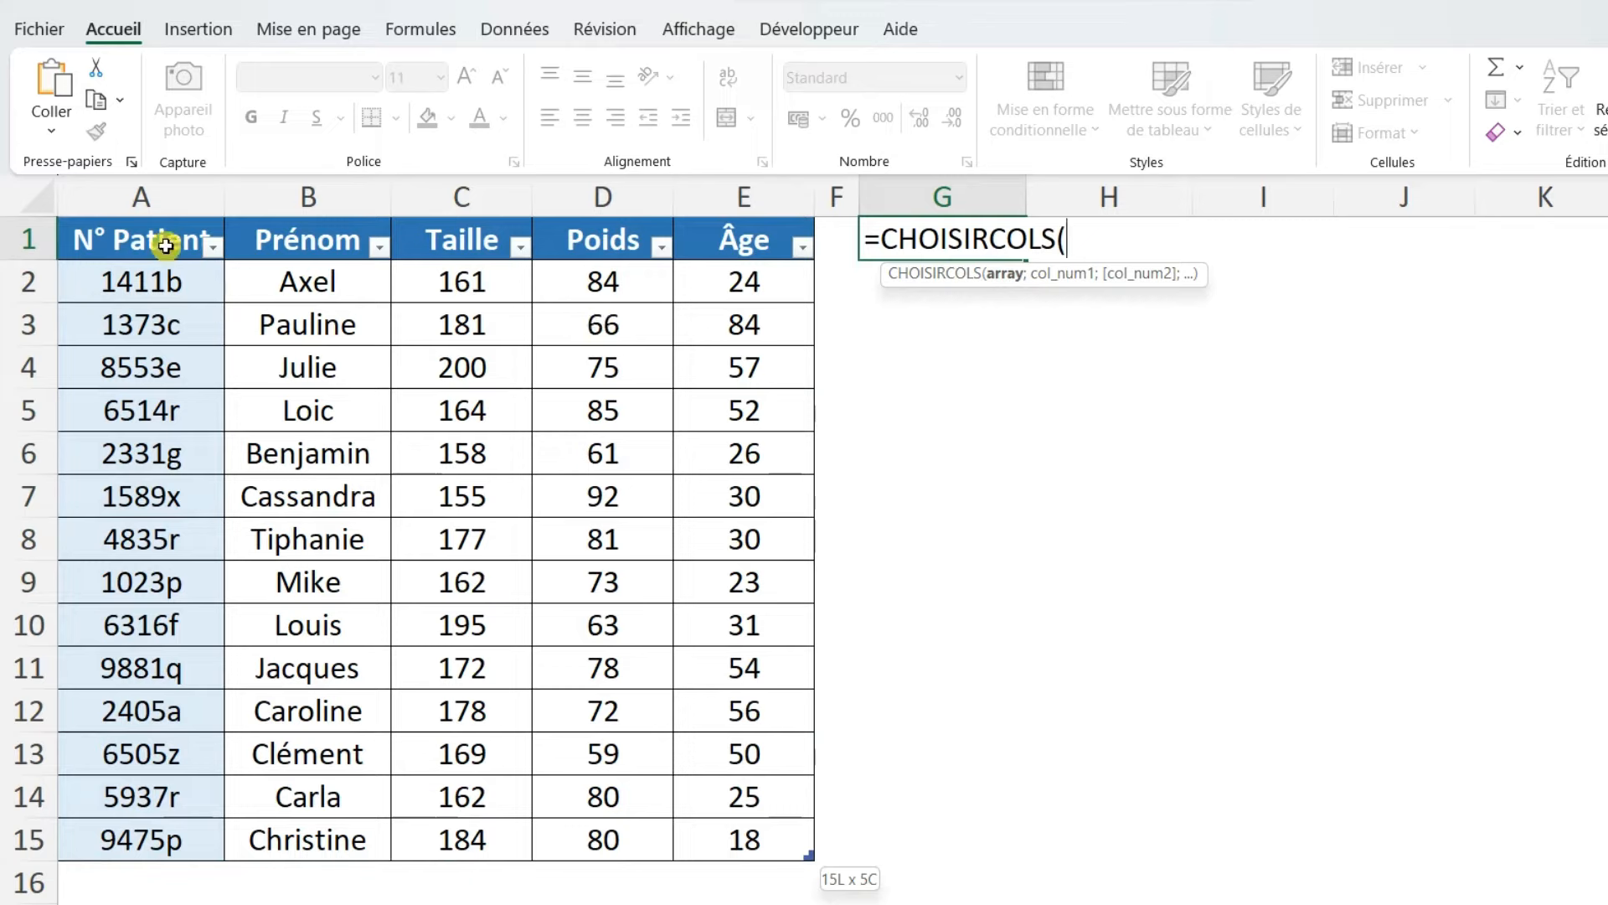
drag(200, 243, 729, 829)
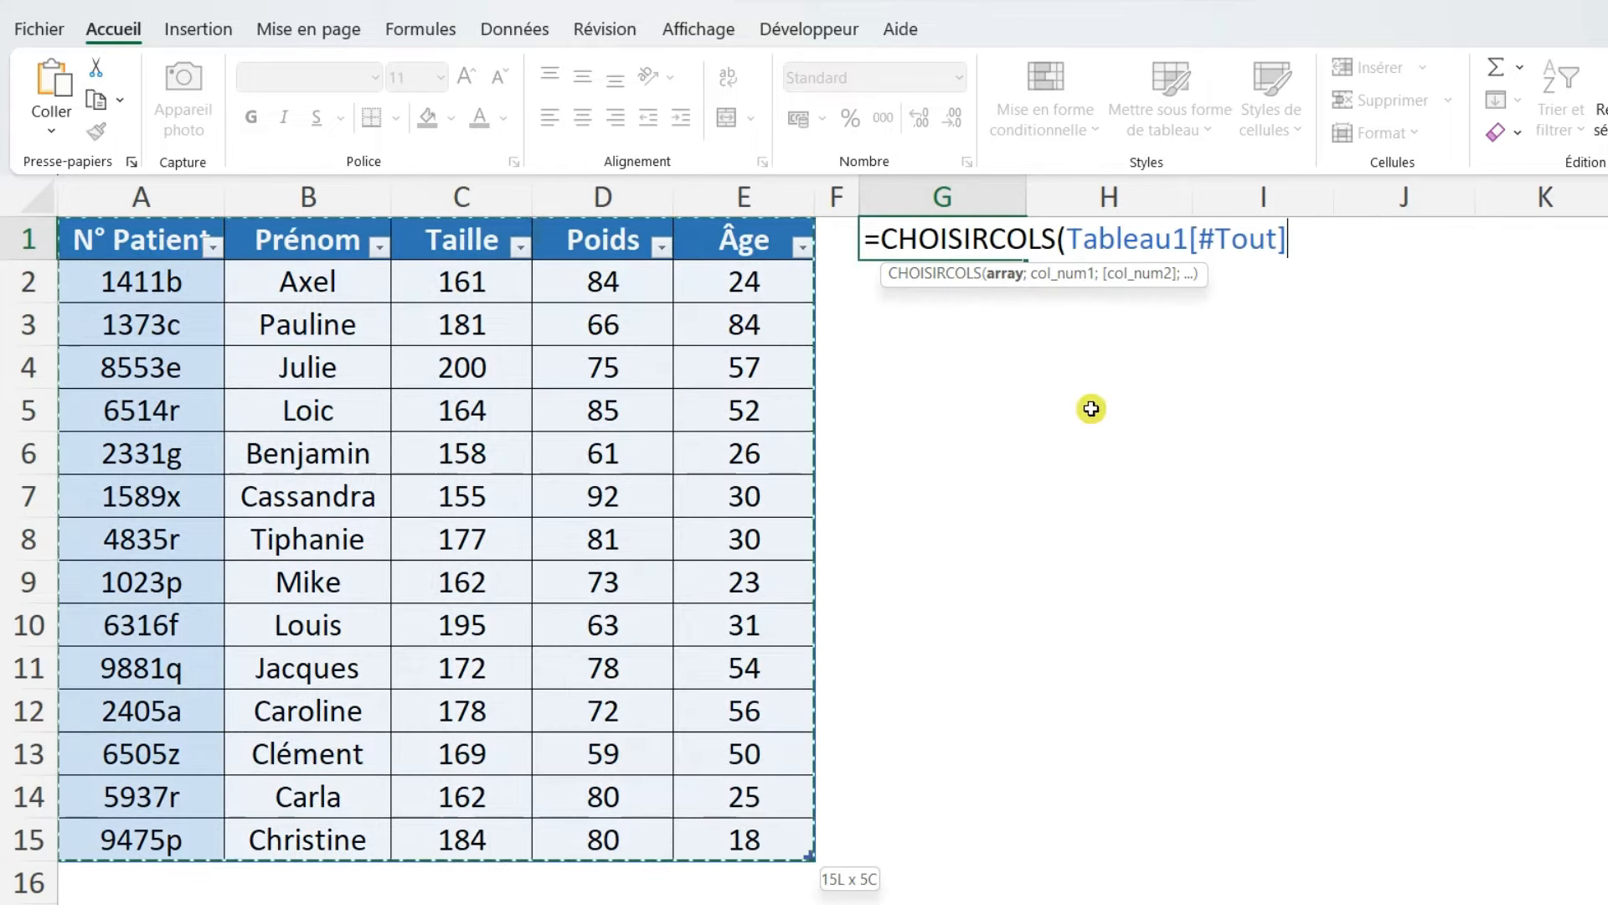
text(;)
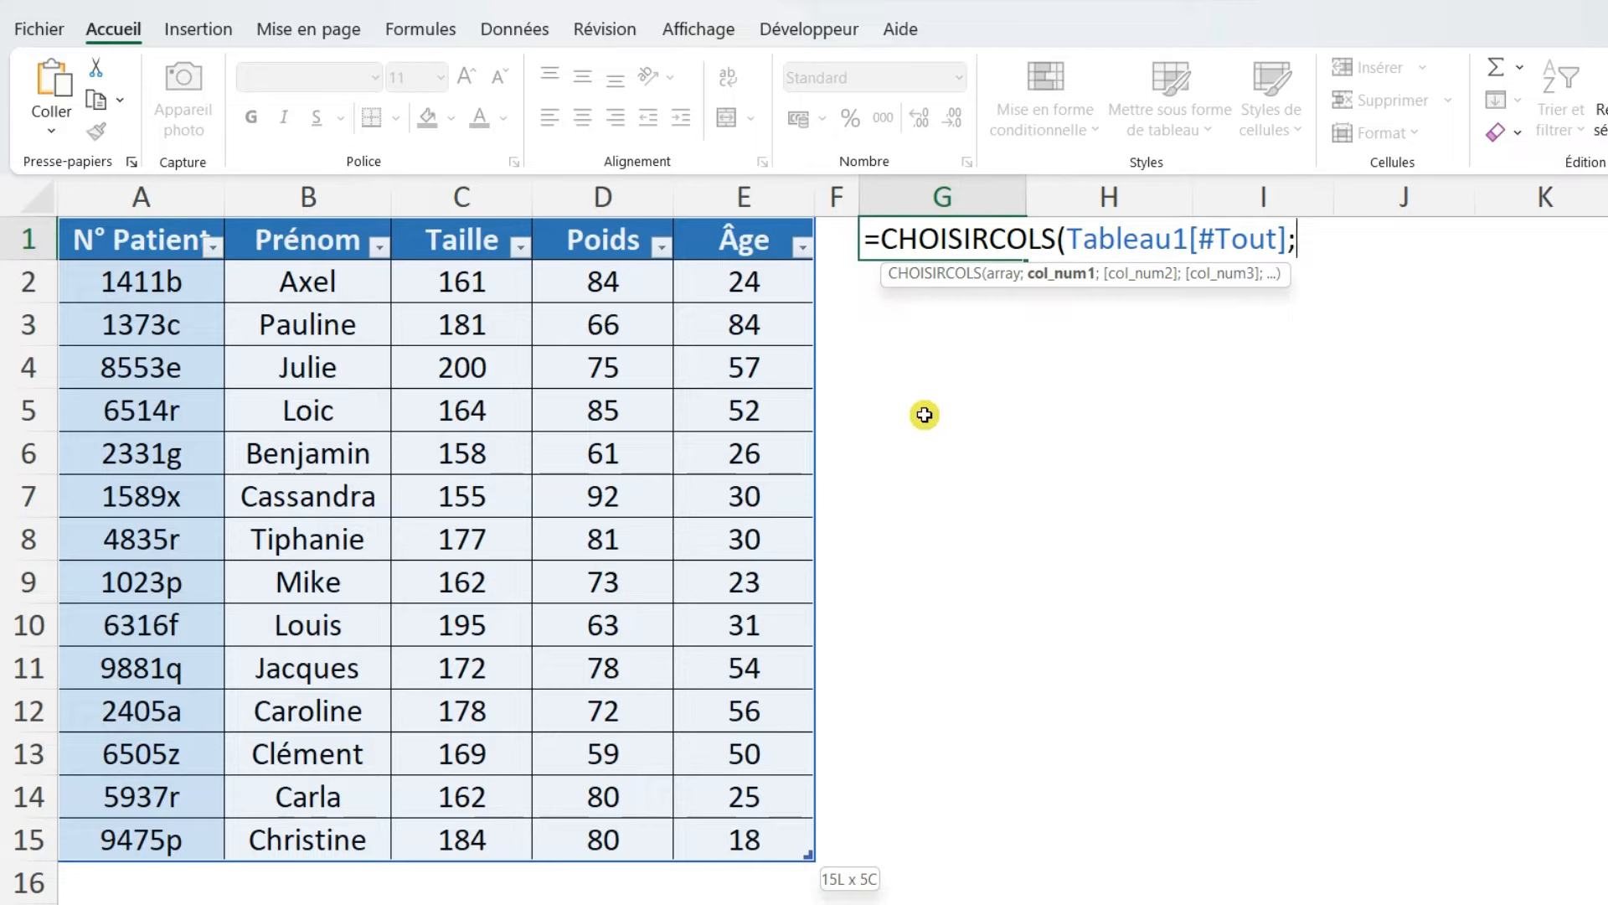
text(1)
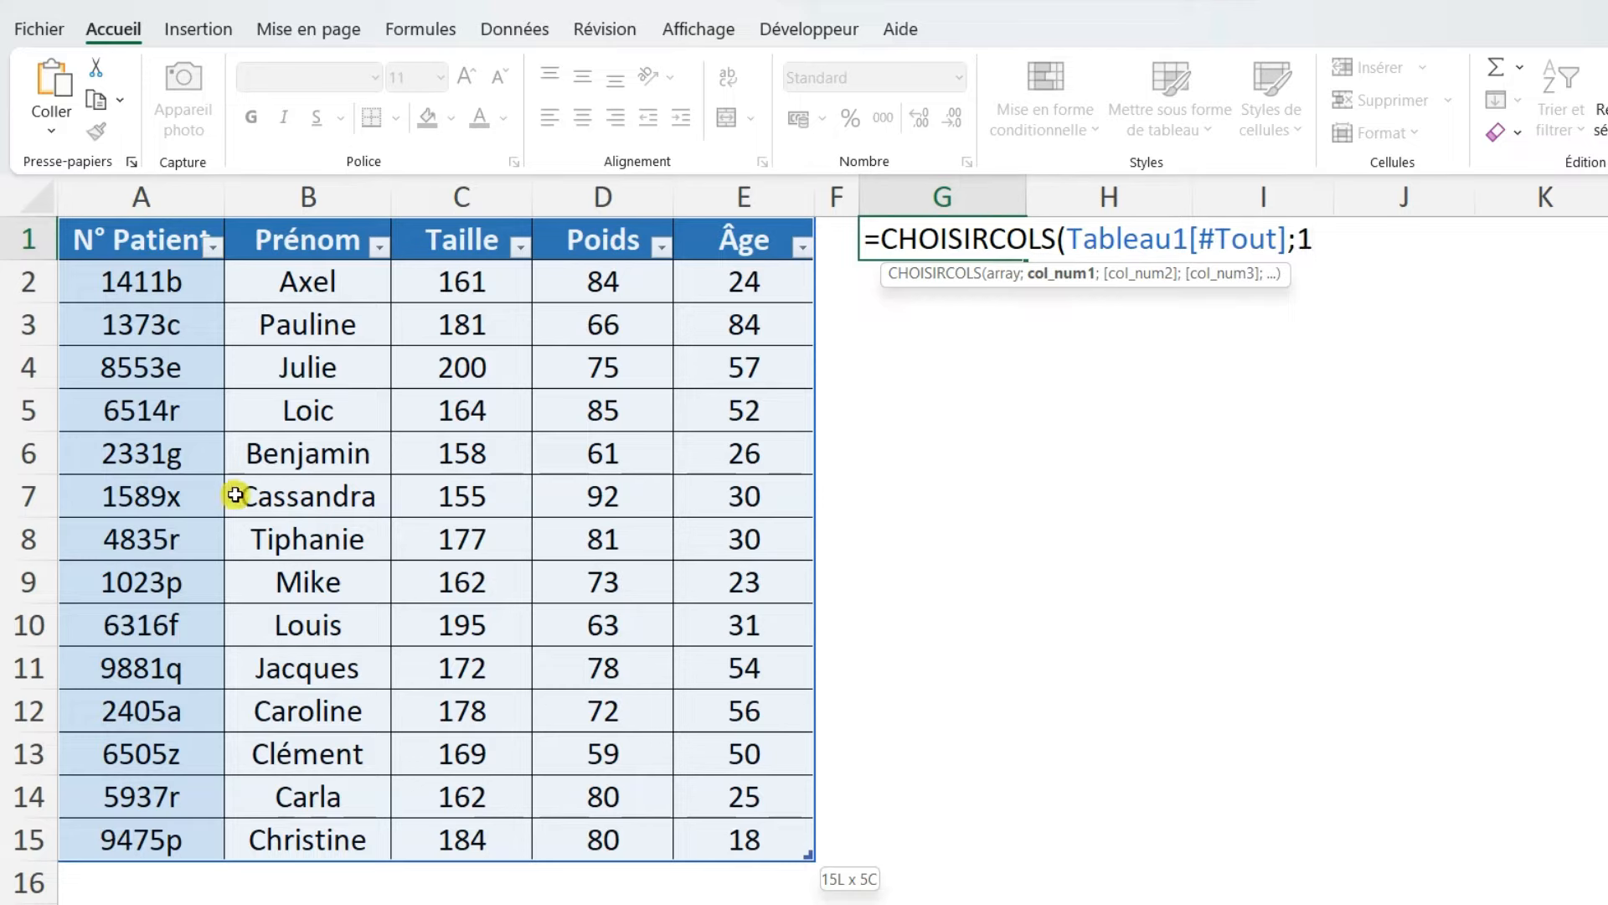
text(;2)
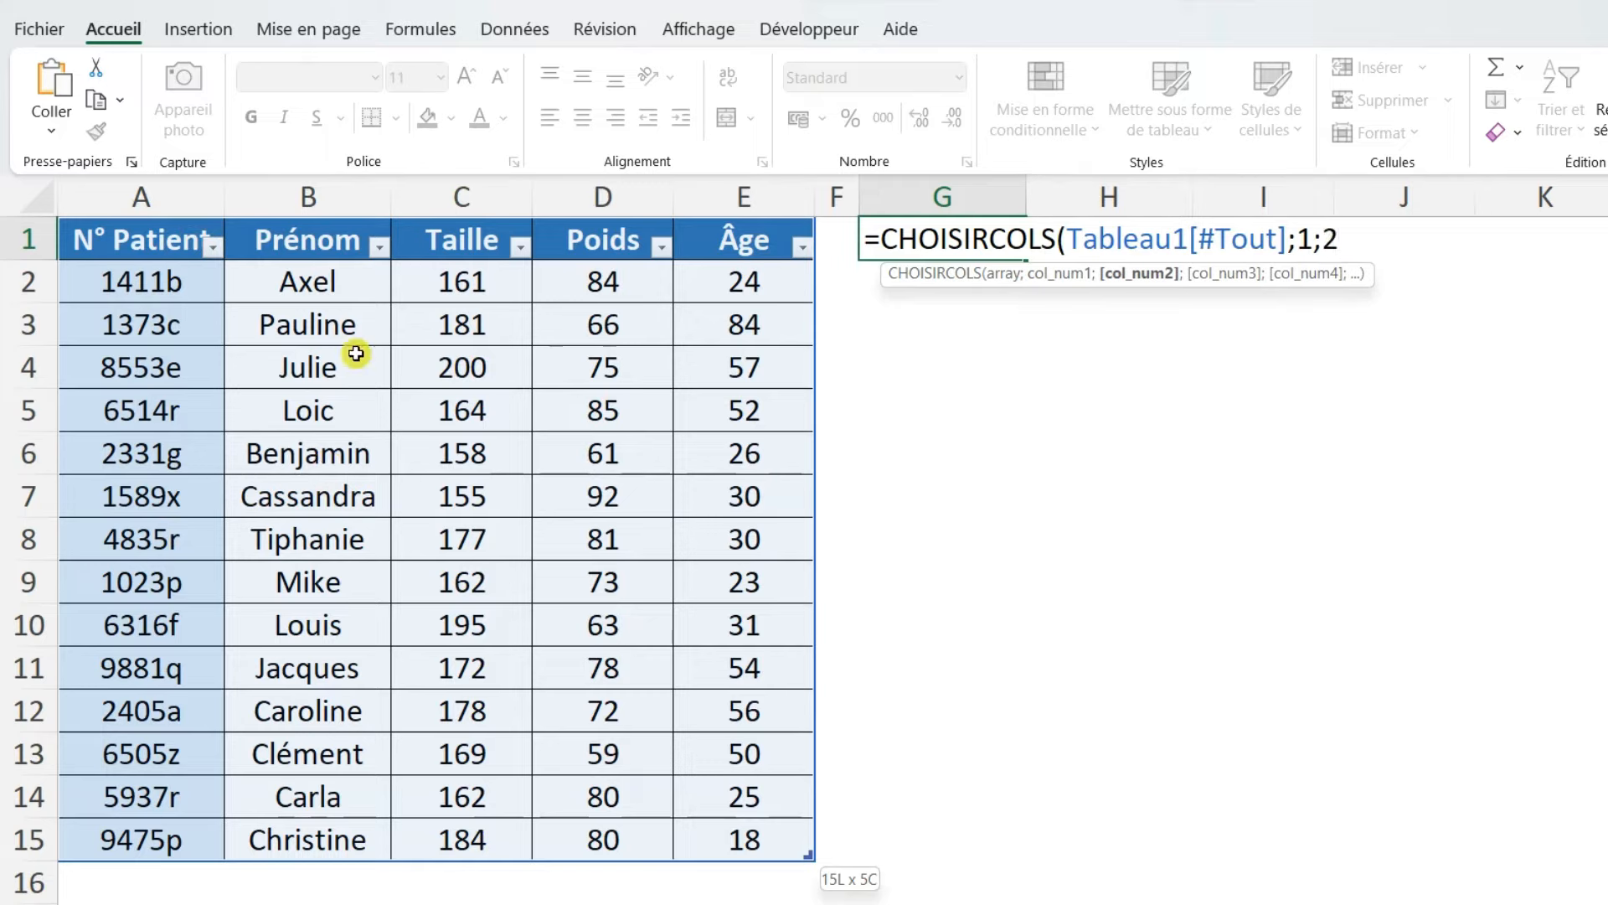
text(;)
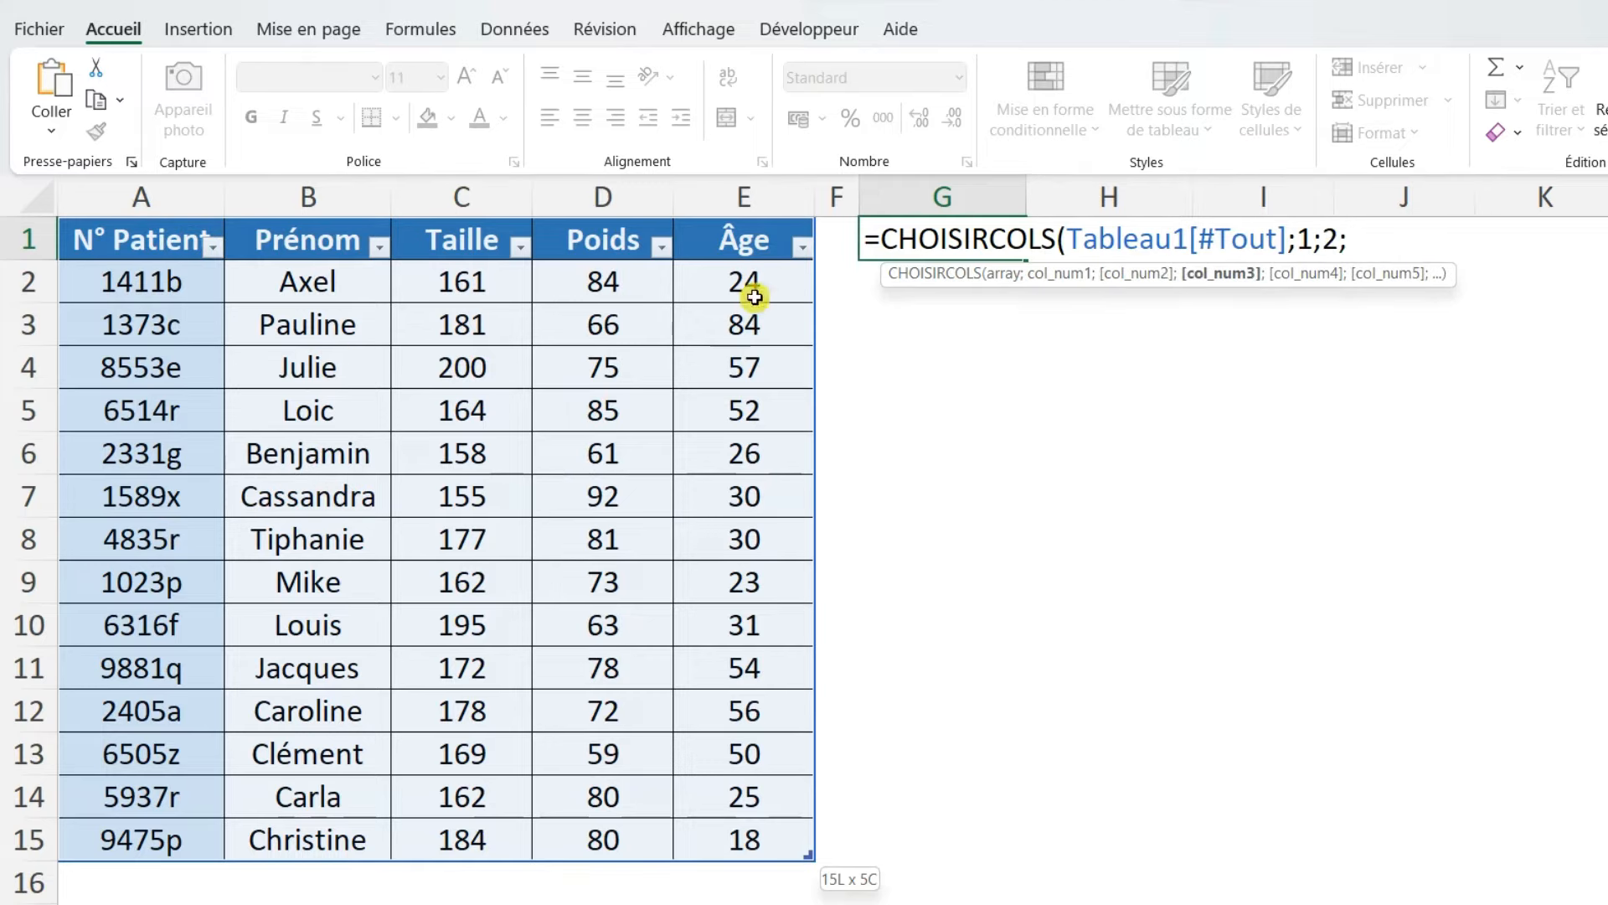
text(5)
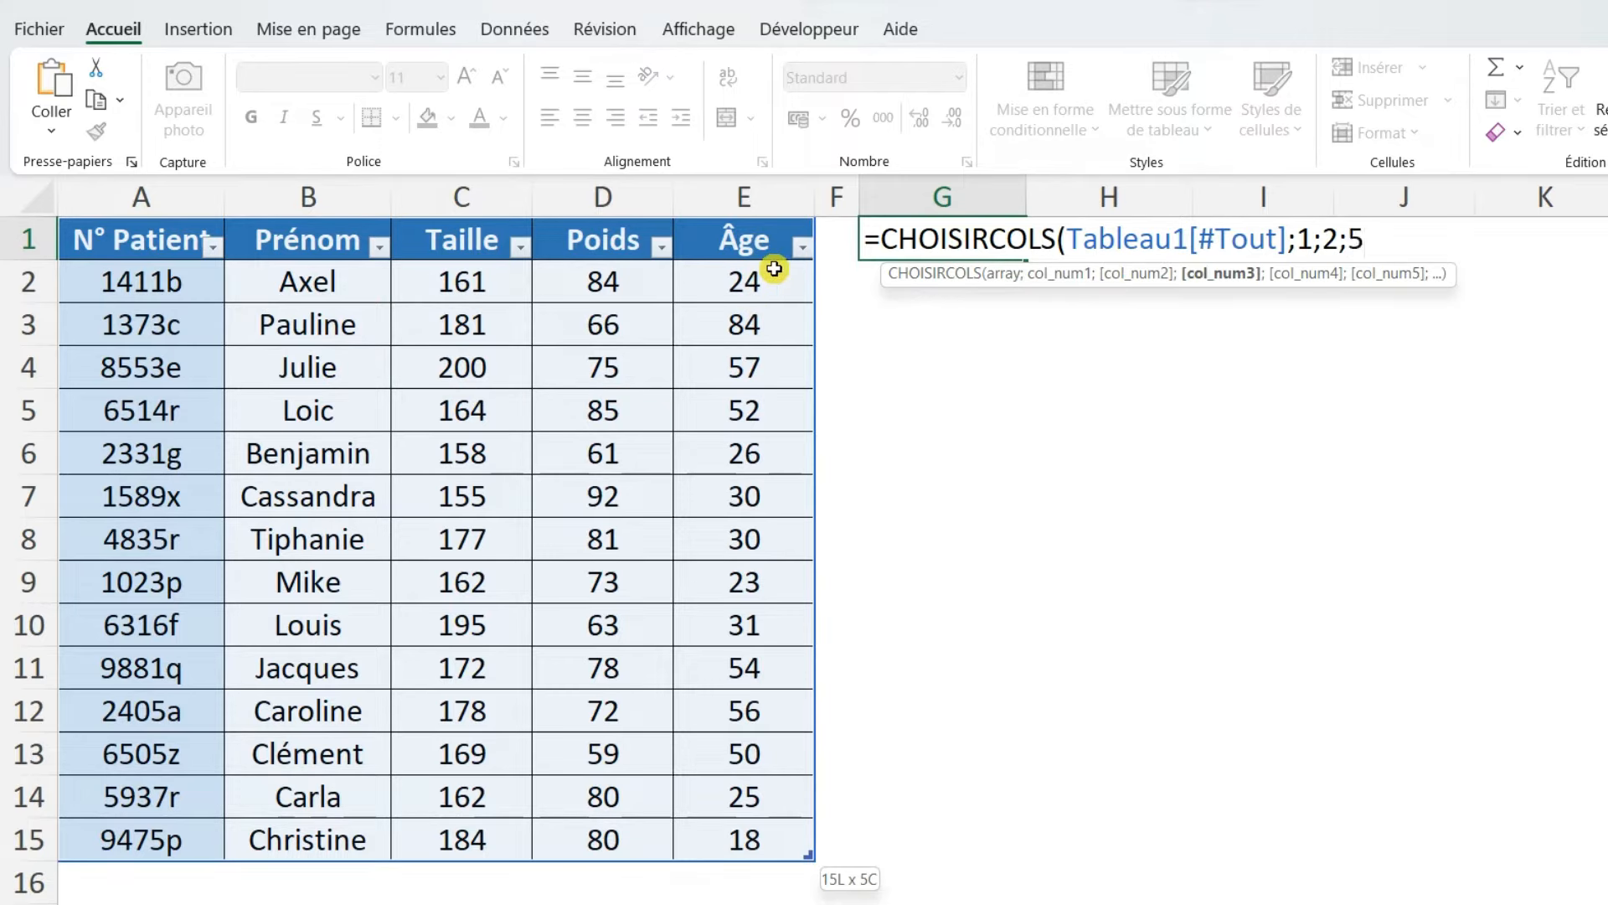
text())
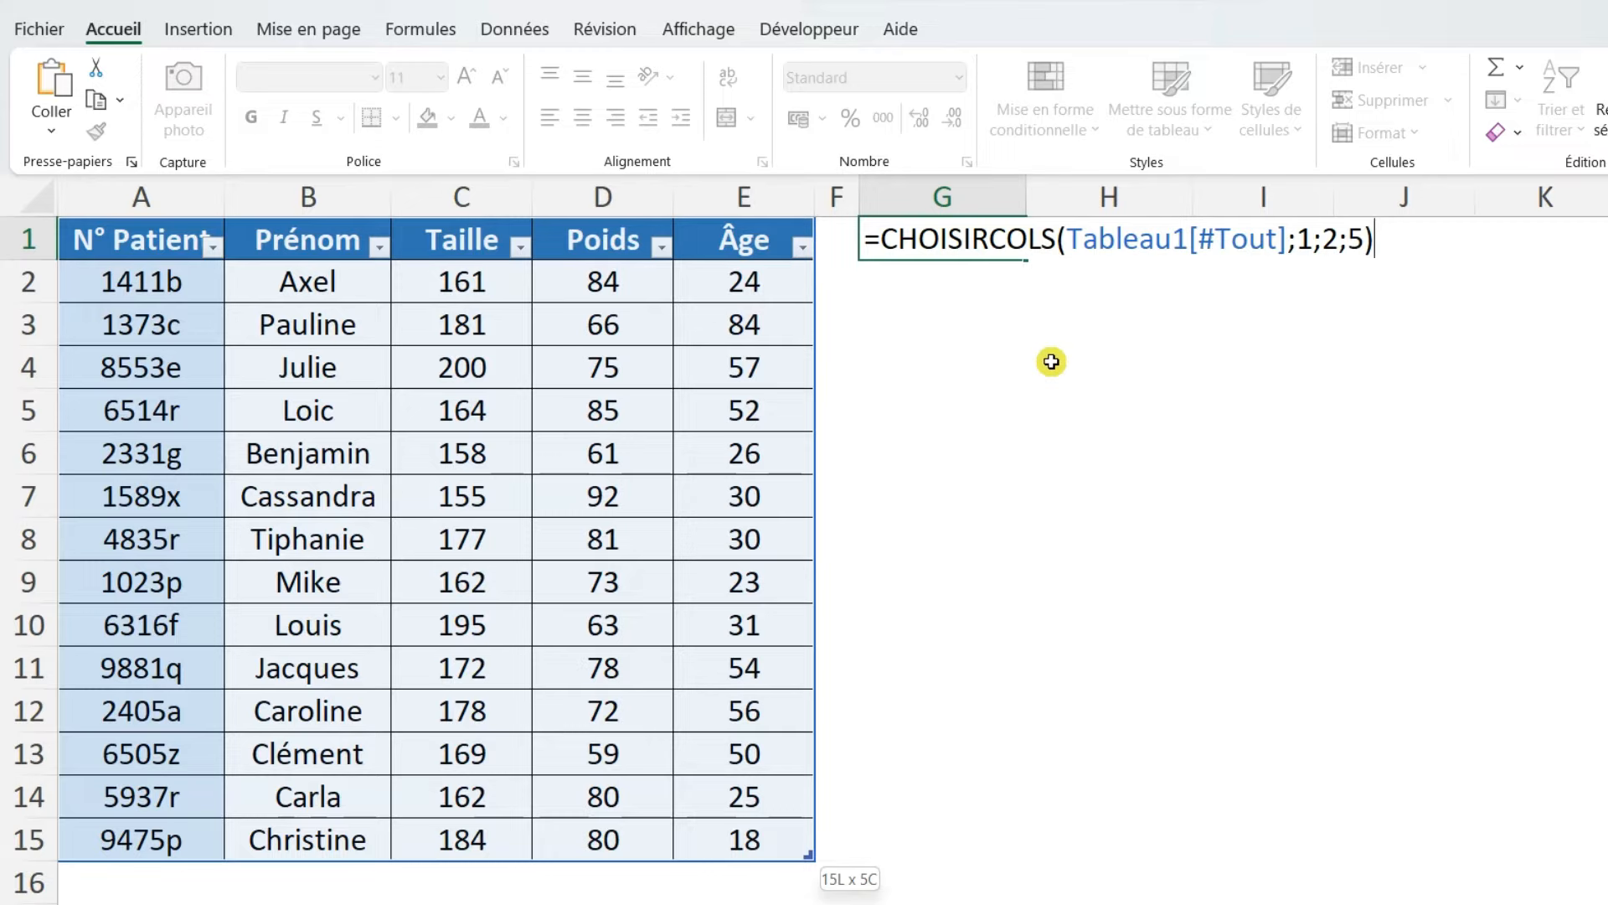
key(Return)
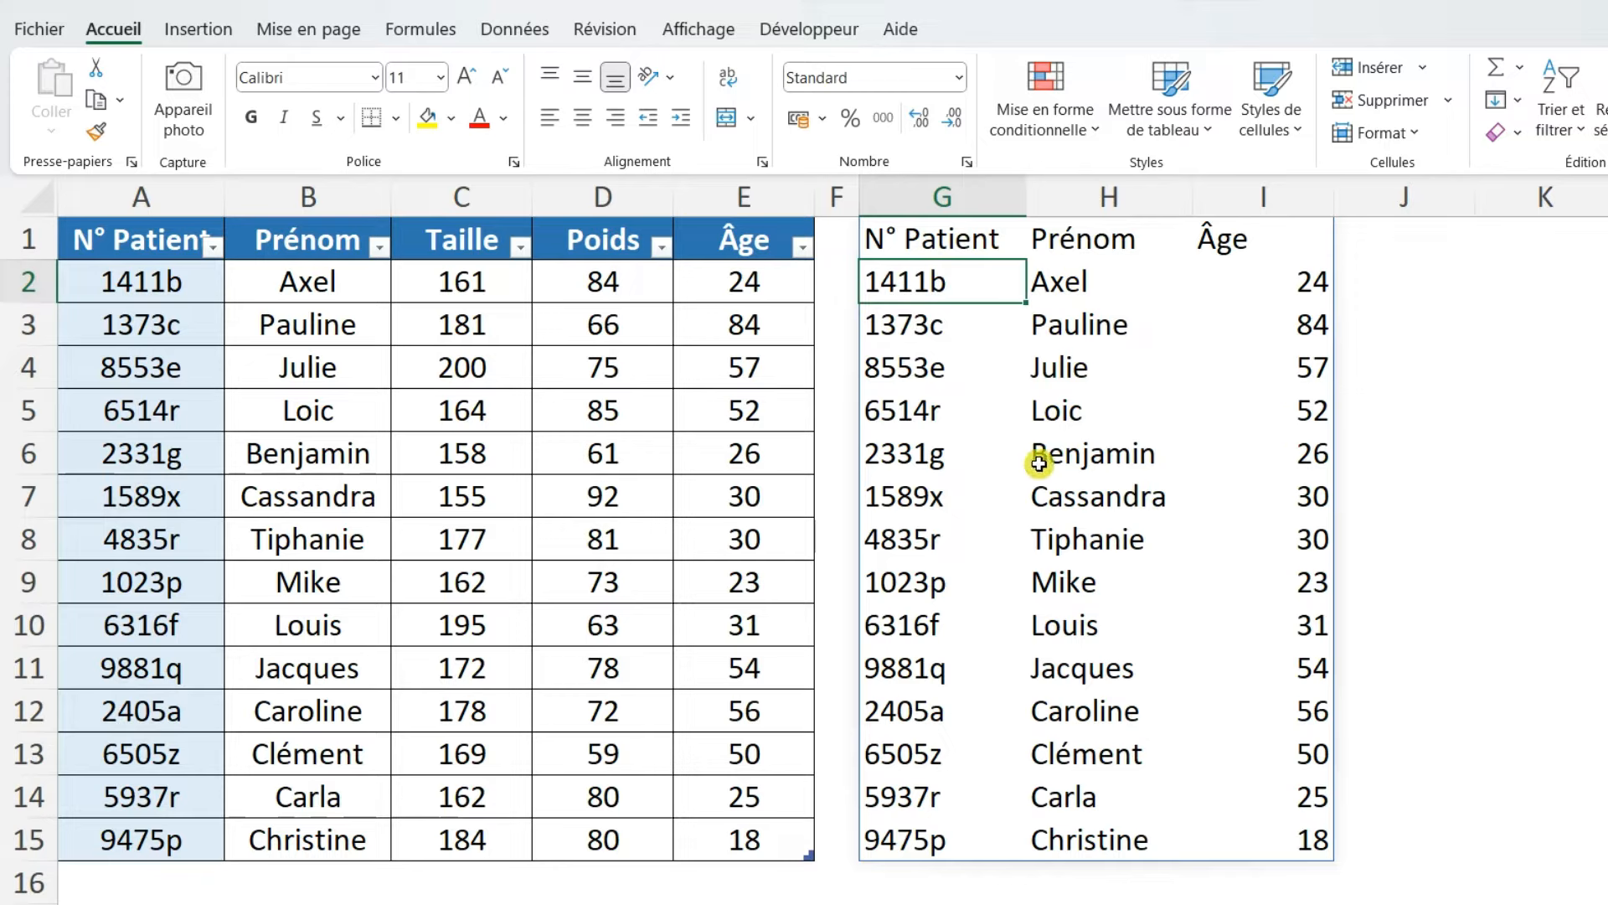
Copy the extracted range G1:I15 and paste it over itself as values only (Valeurs)
key(ctrl+a)
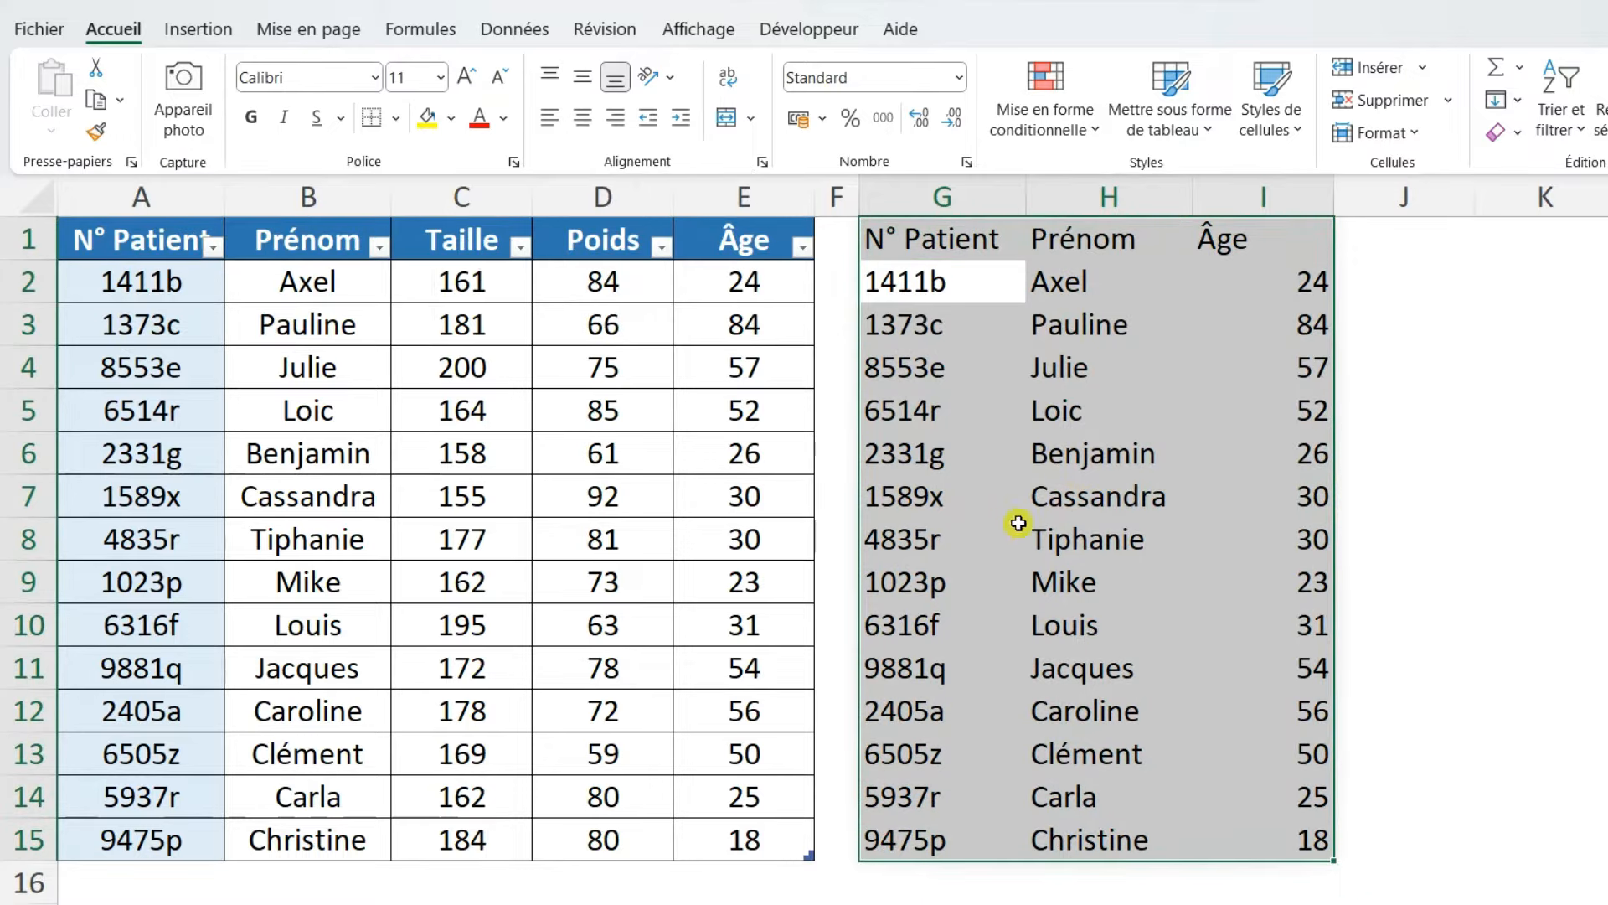
key(ctrl+c)
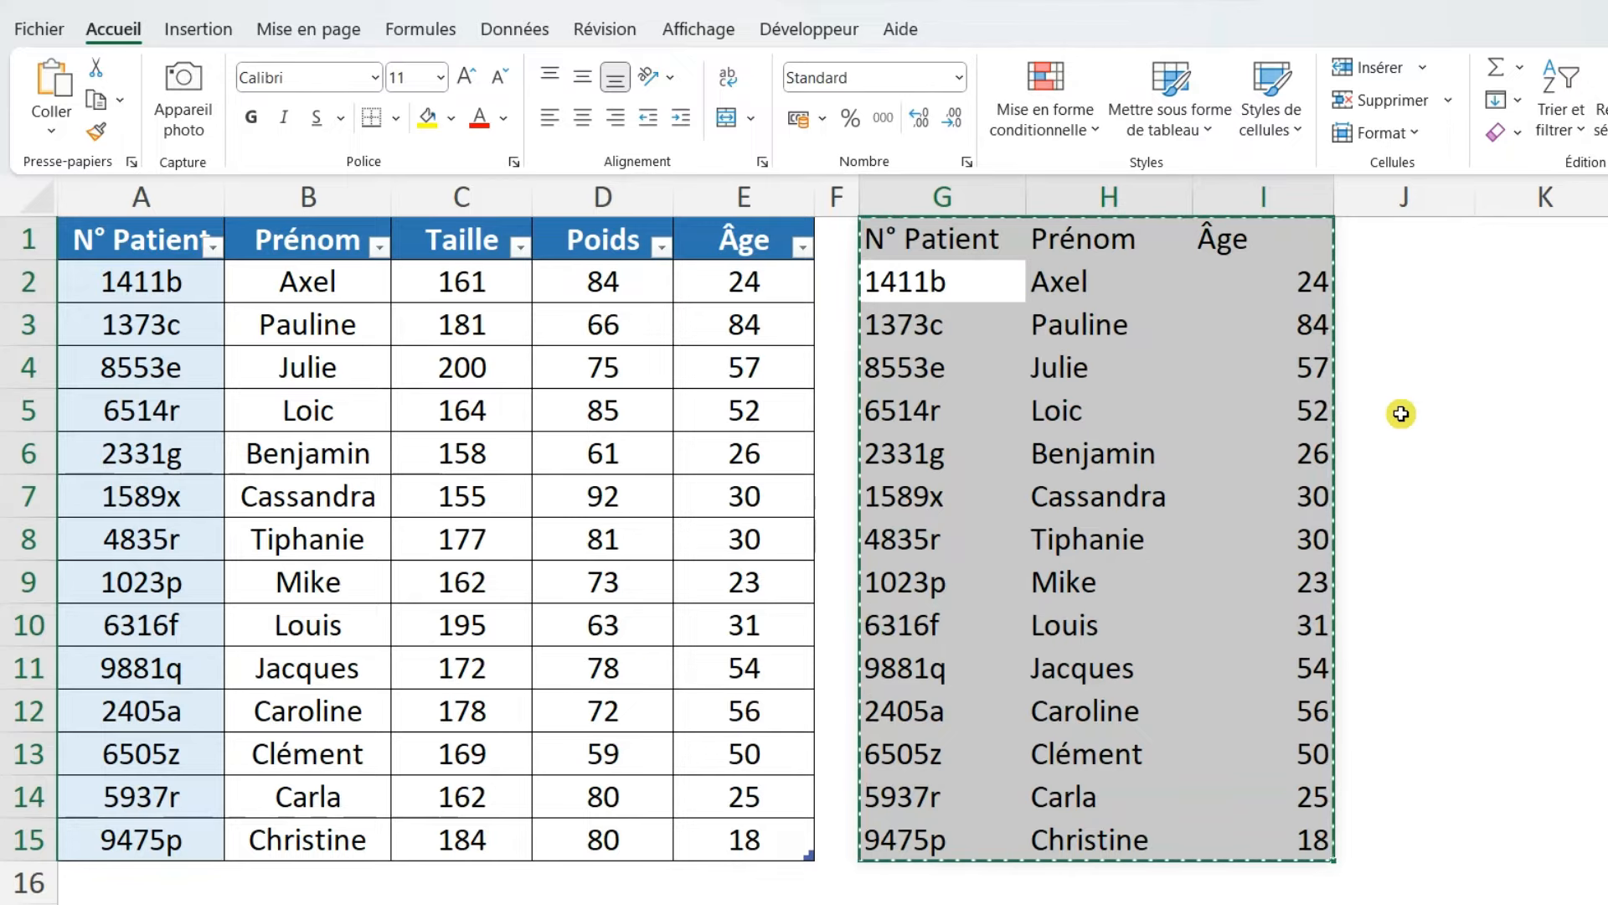
key(ctrl+alt+v)
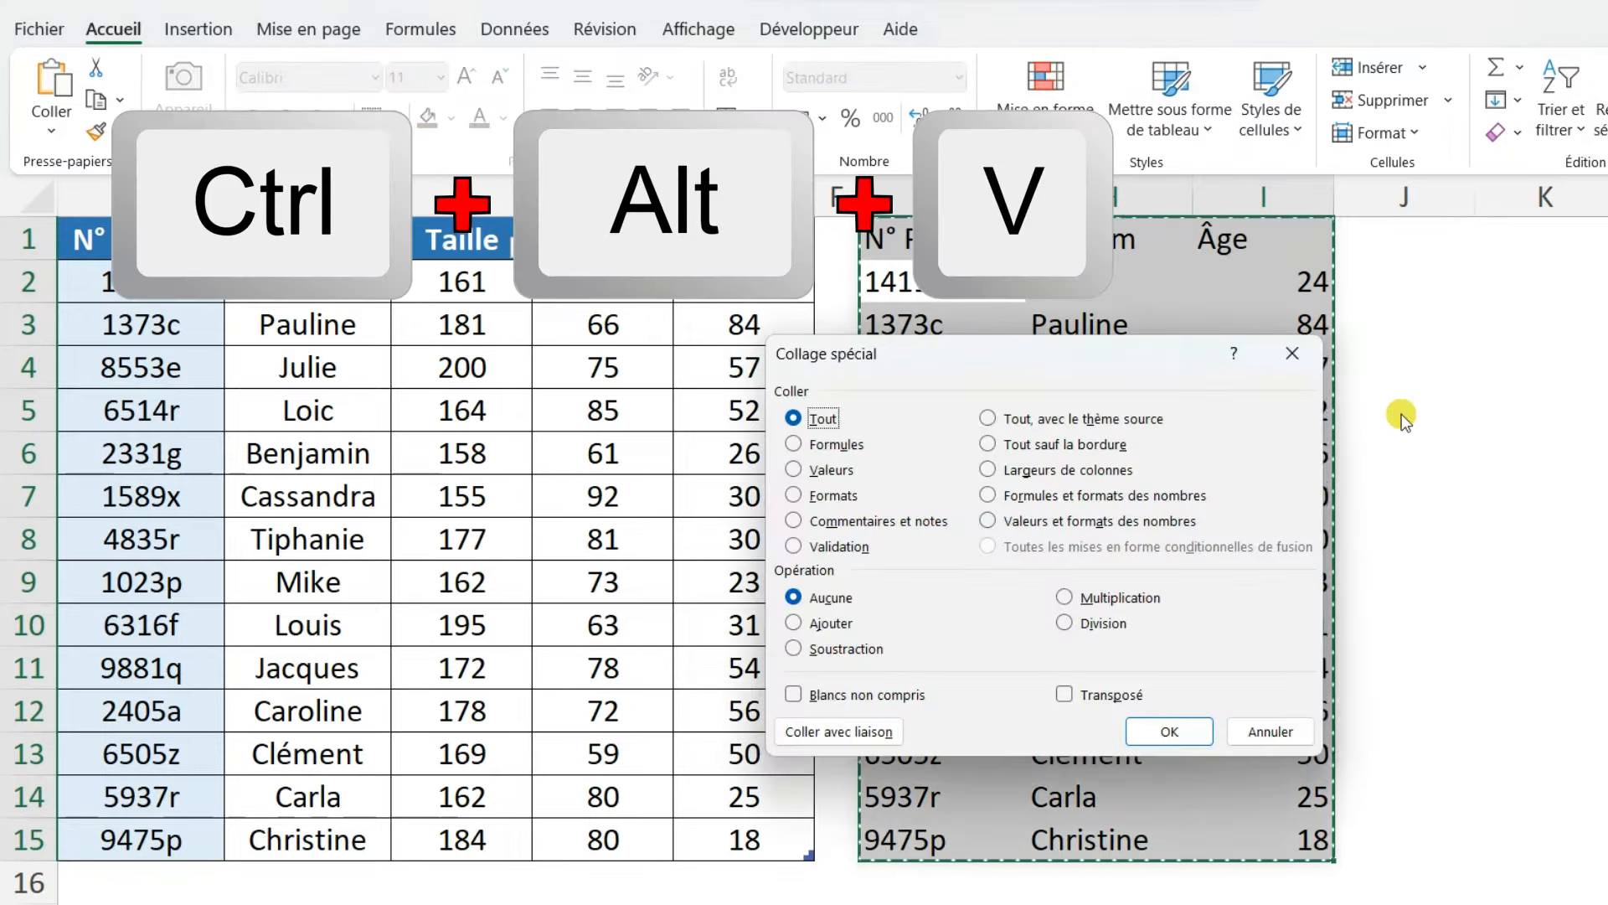
click(794, 471)
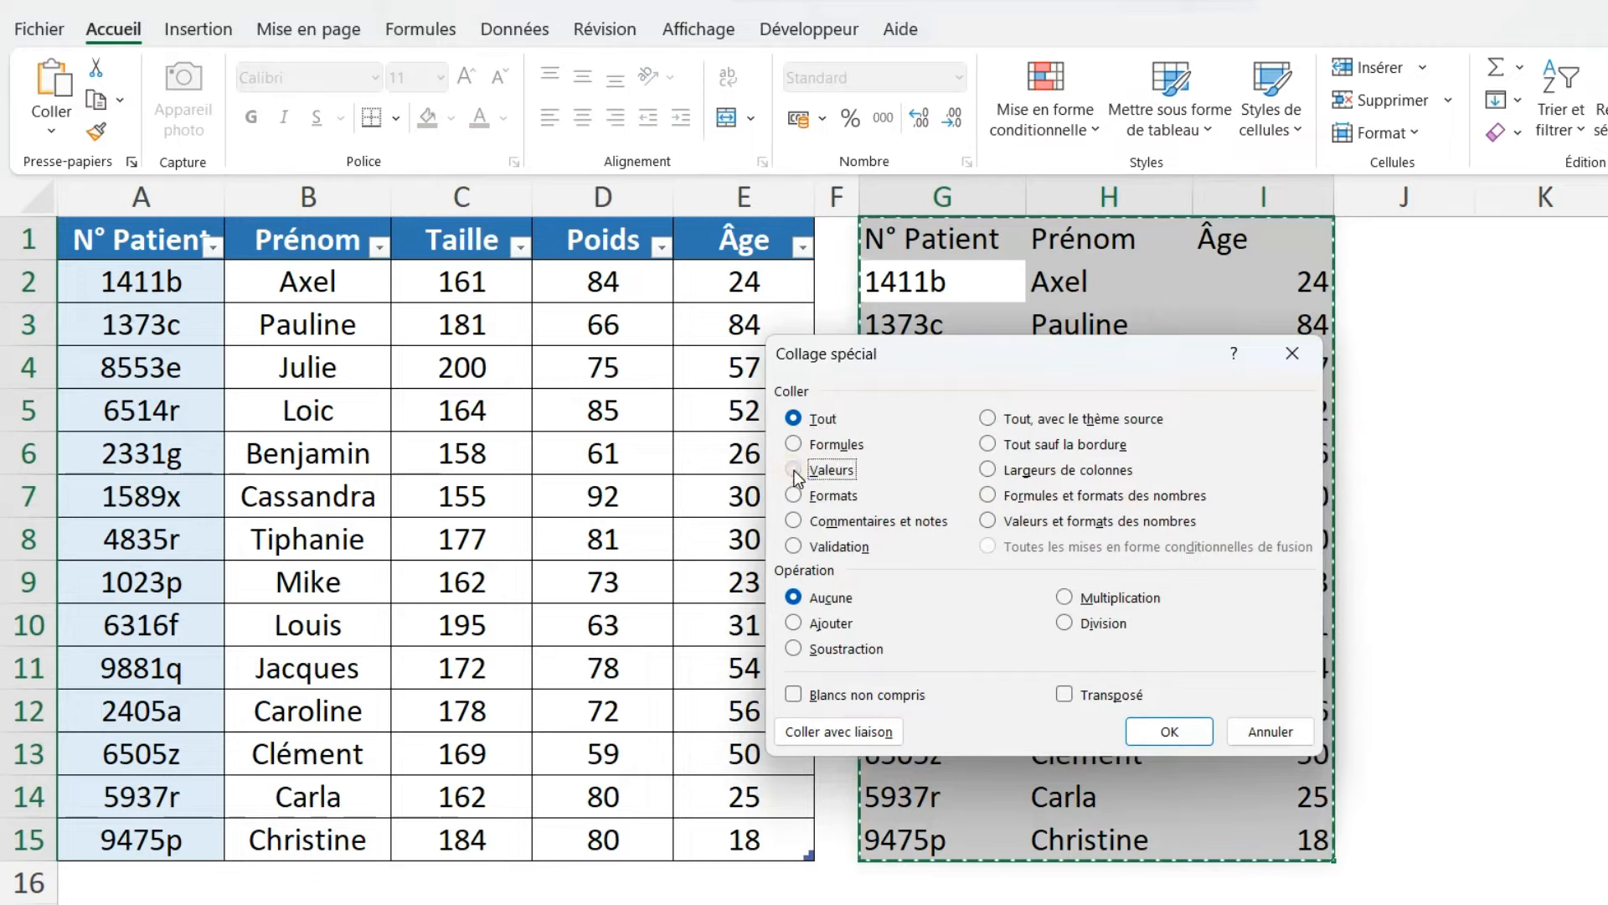
click(1193, 736)
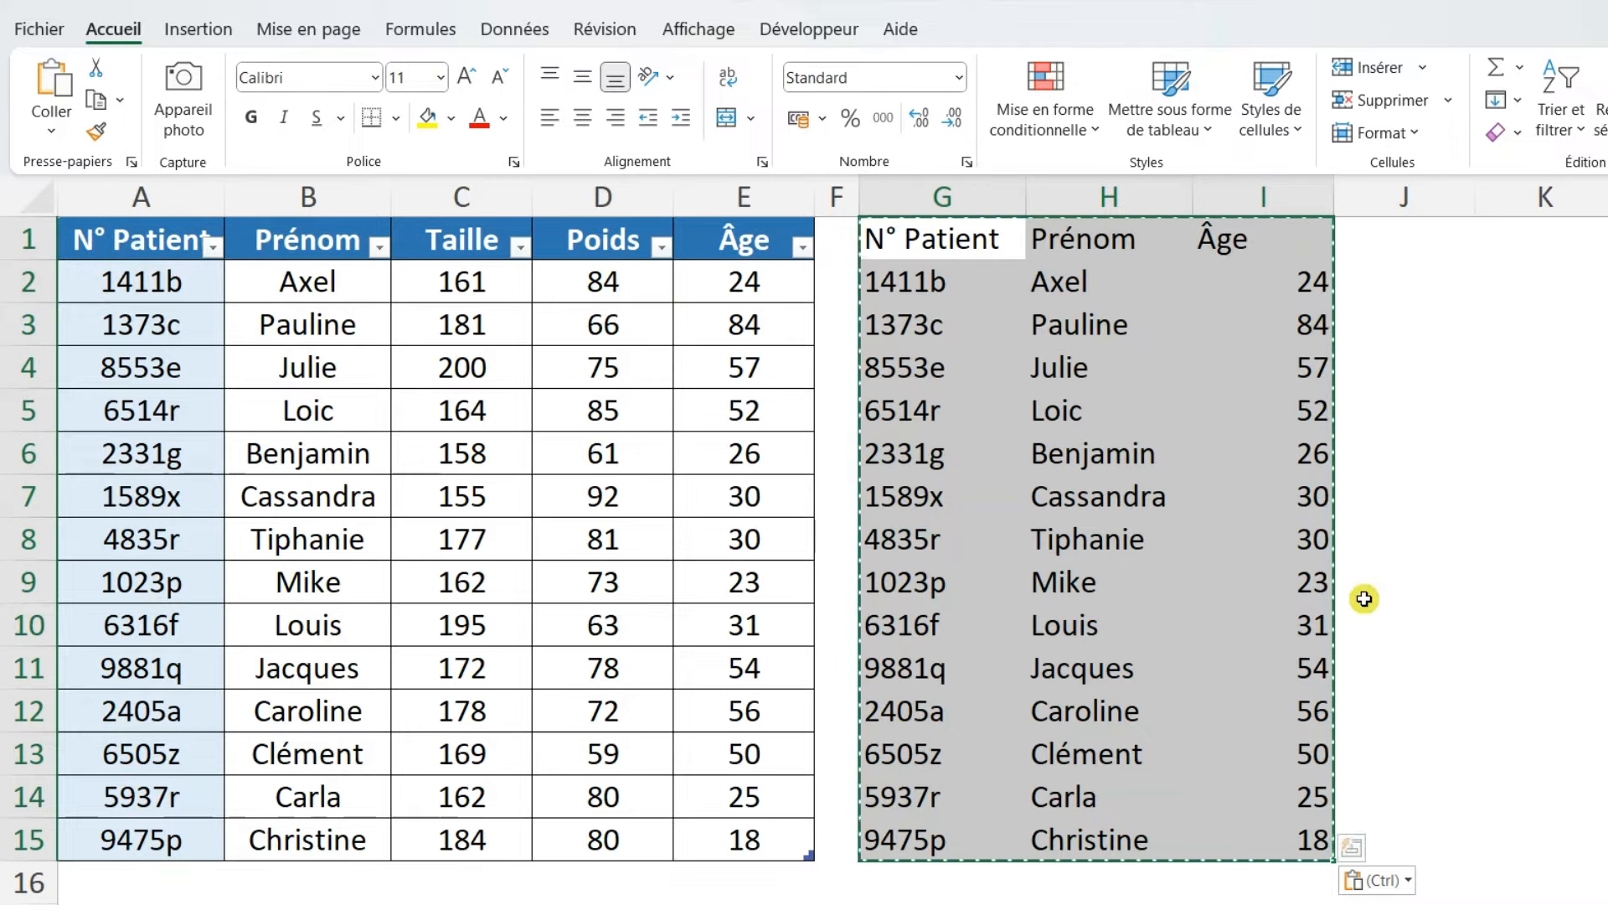
Copy the formatting of the source table's range A1:C15 onto the extracted table starting at G1
drag(134, 239, 424, 283)
drag(464, 260, 439, 856)
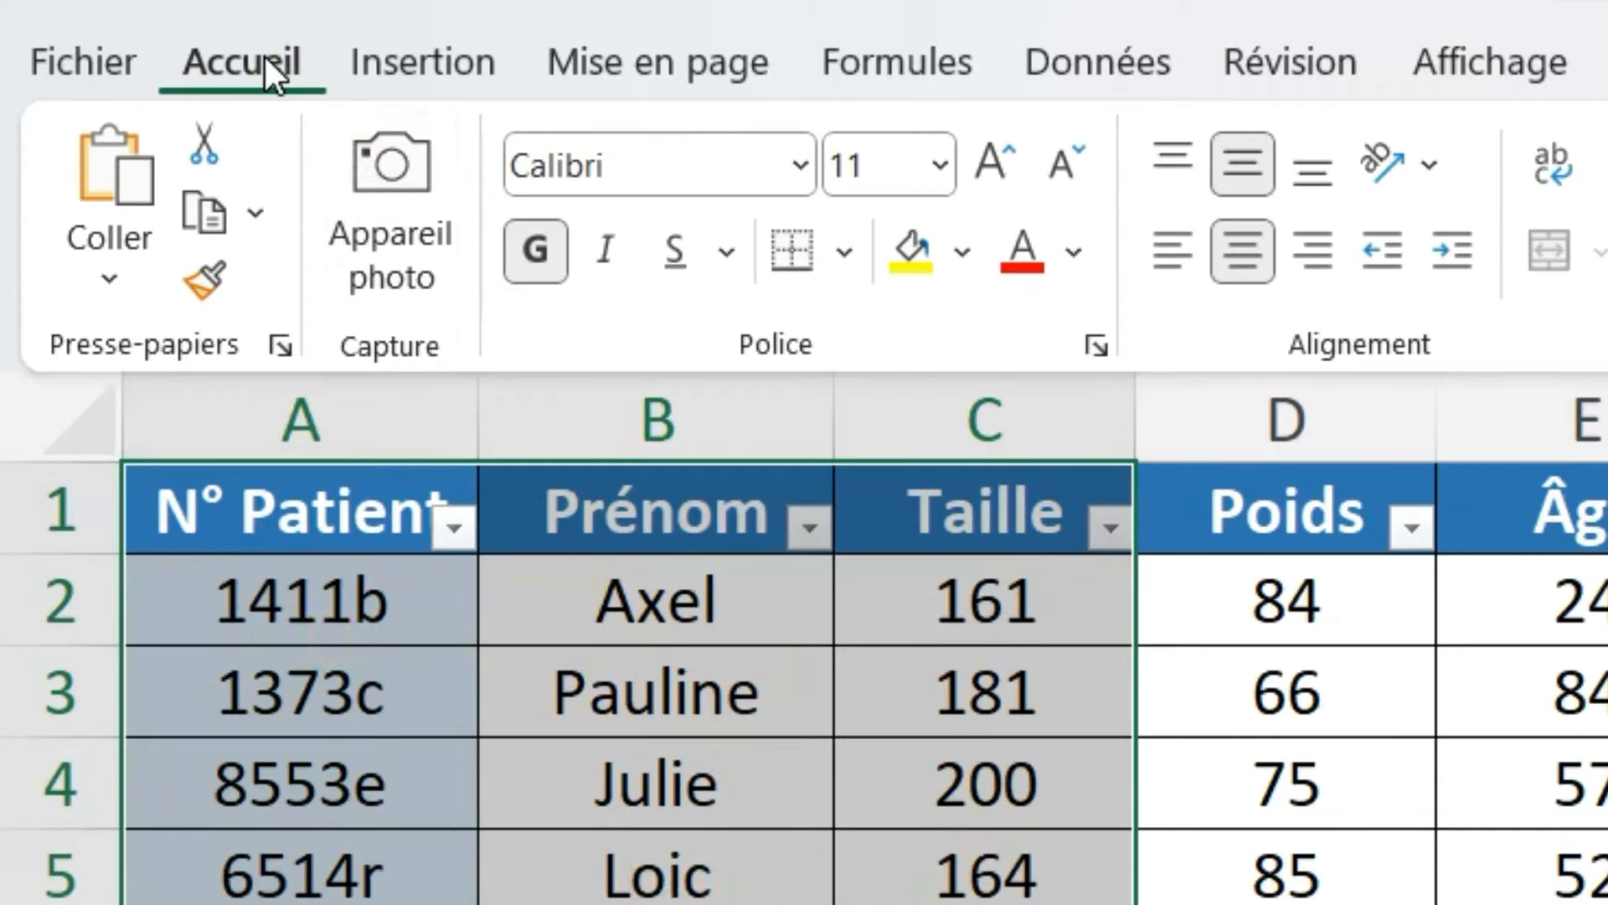
click(209, 289)
click(213, 292)
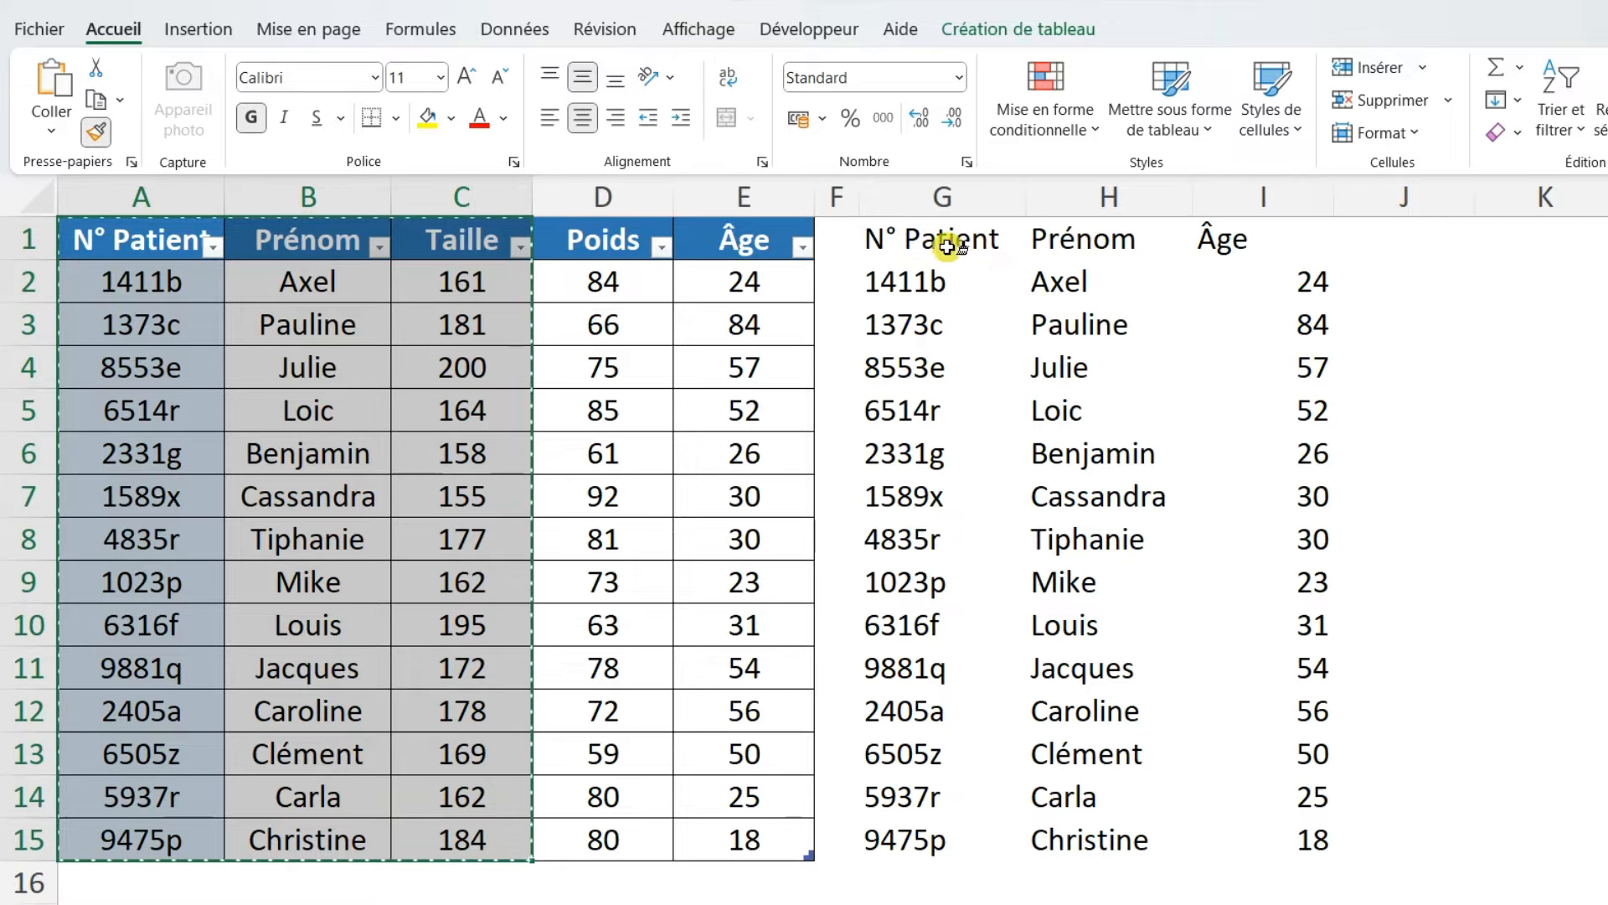
click(914, 245)
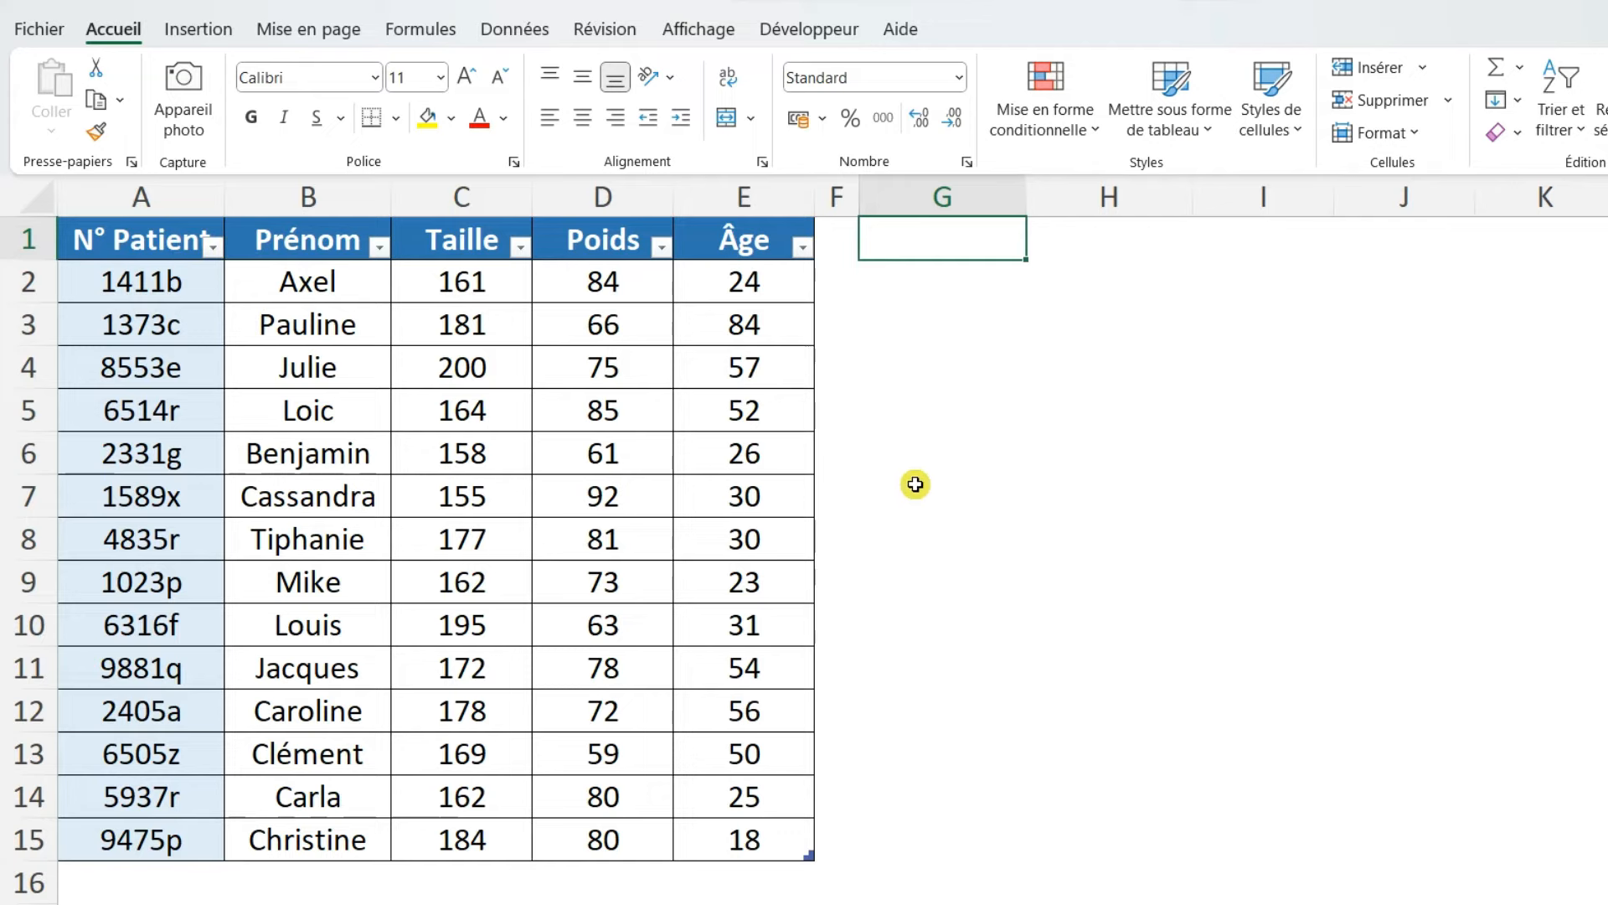
Enter =FILTRE(Tableau1[#Tout];Tableau1[[#Tout];[Âge]]>=50) in cell G1 to extract the patients aged 50 or over
text(=)
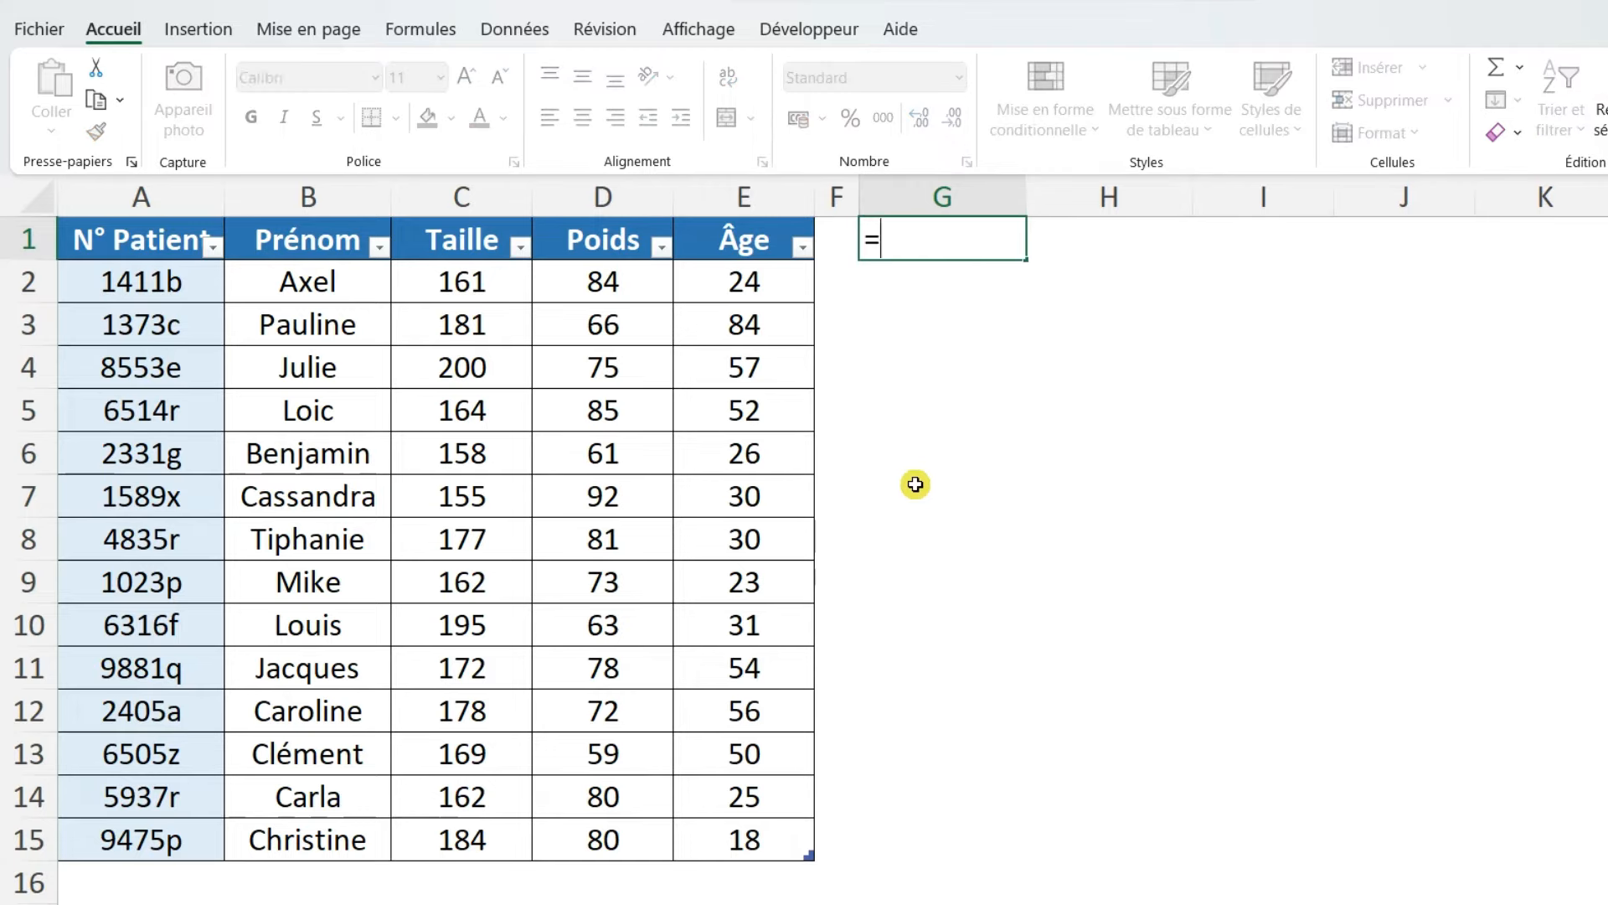
text(FILTRE()
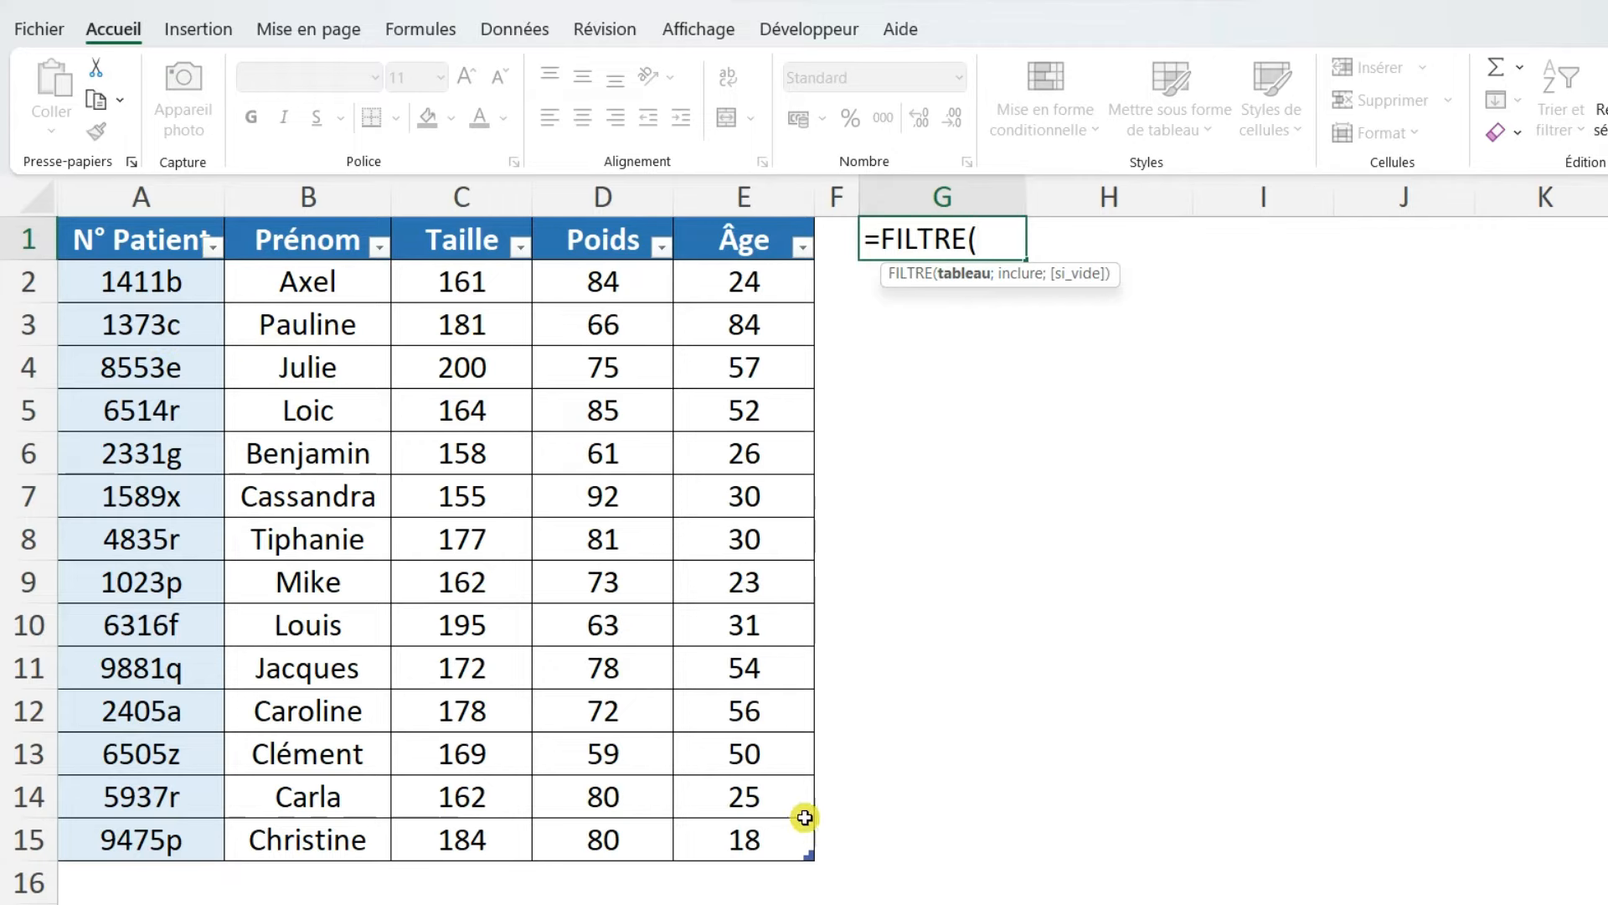
drag(99, 240, 735, 837)
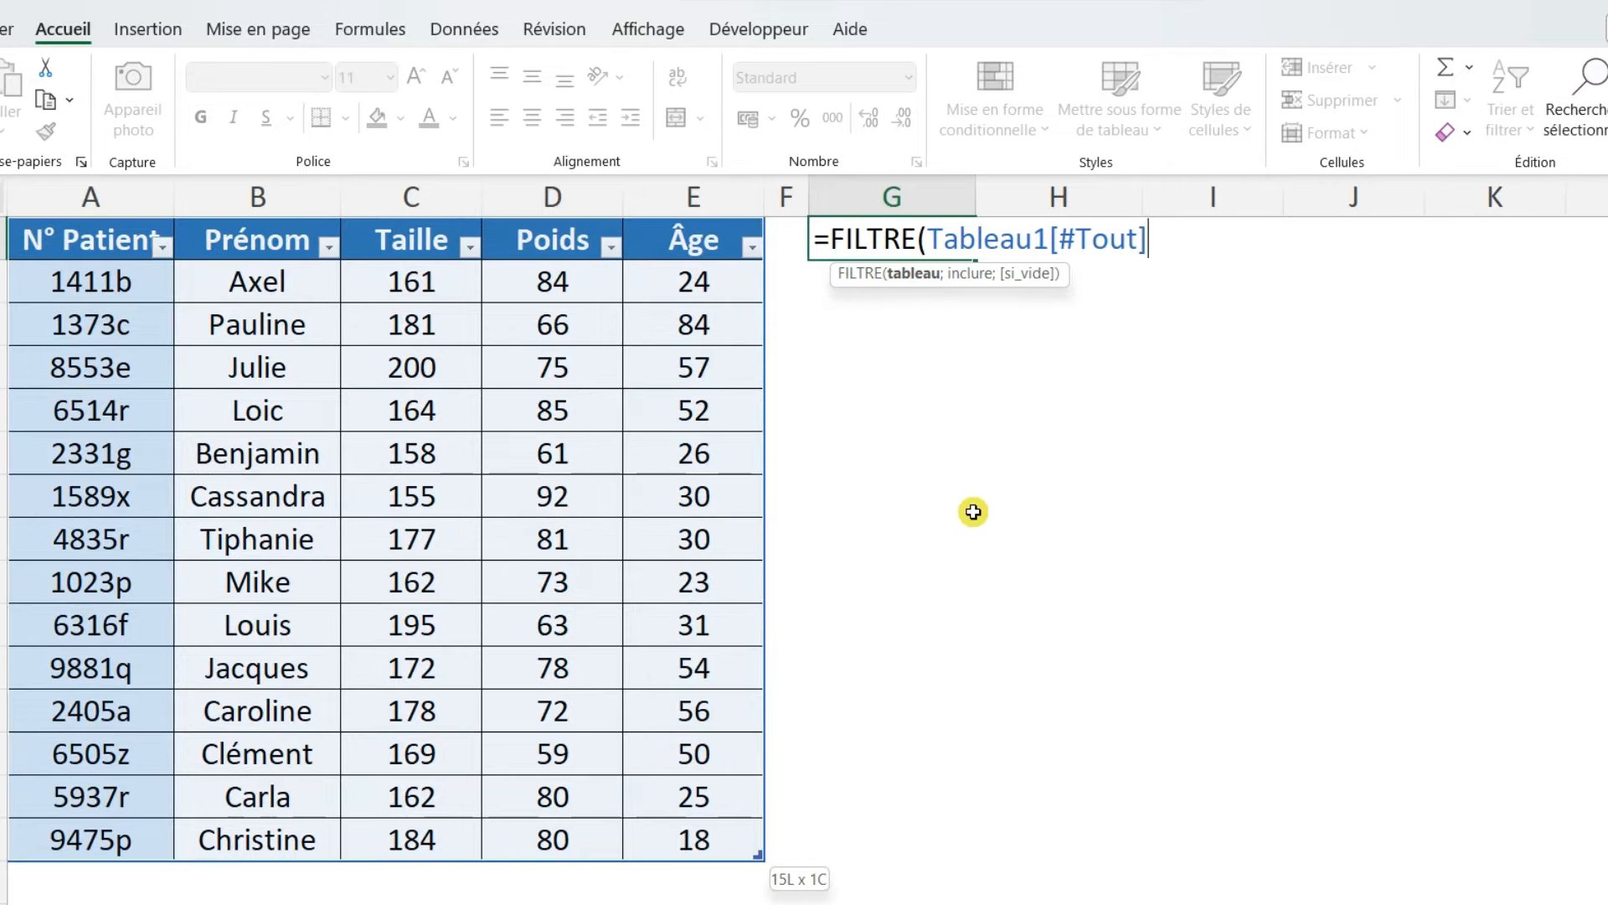
text(;)
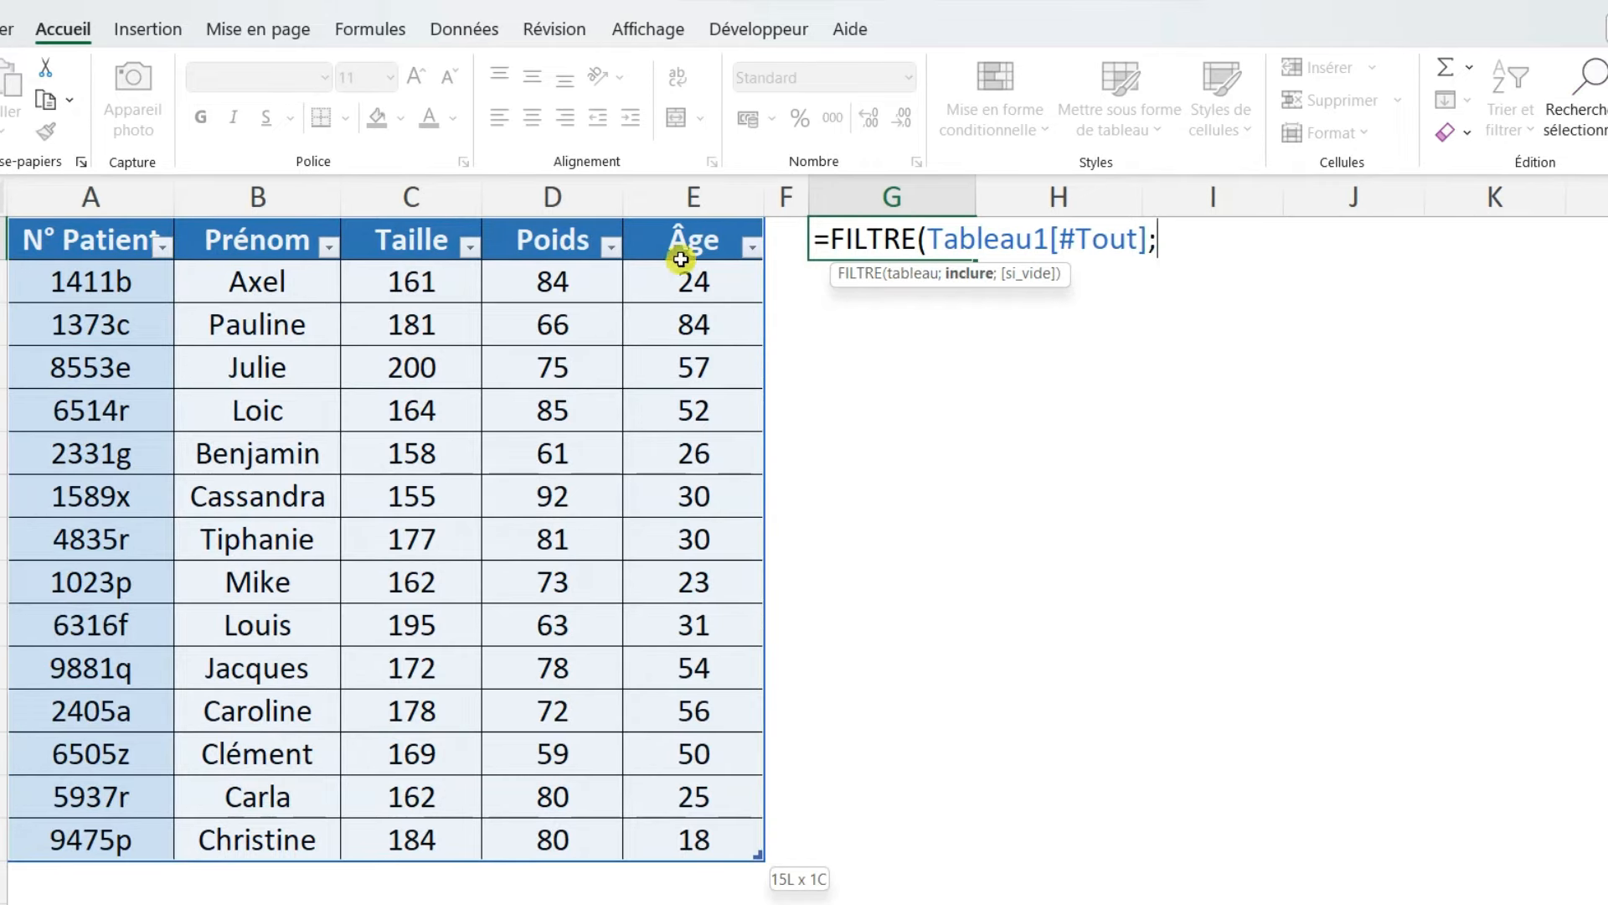
drag(654, 241, 725, 825)
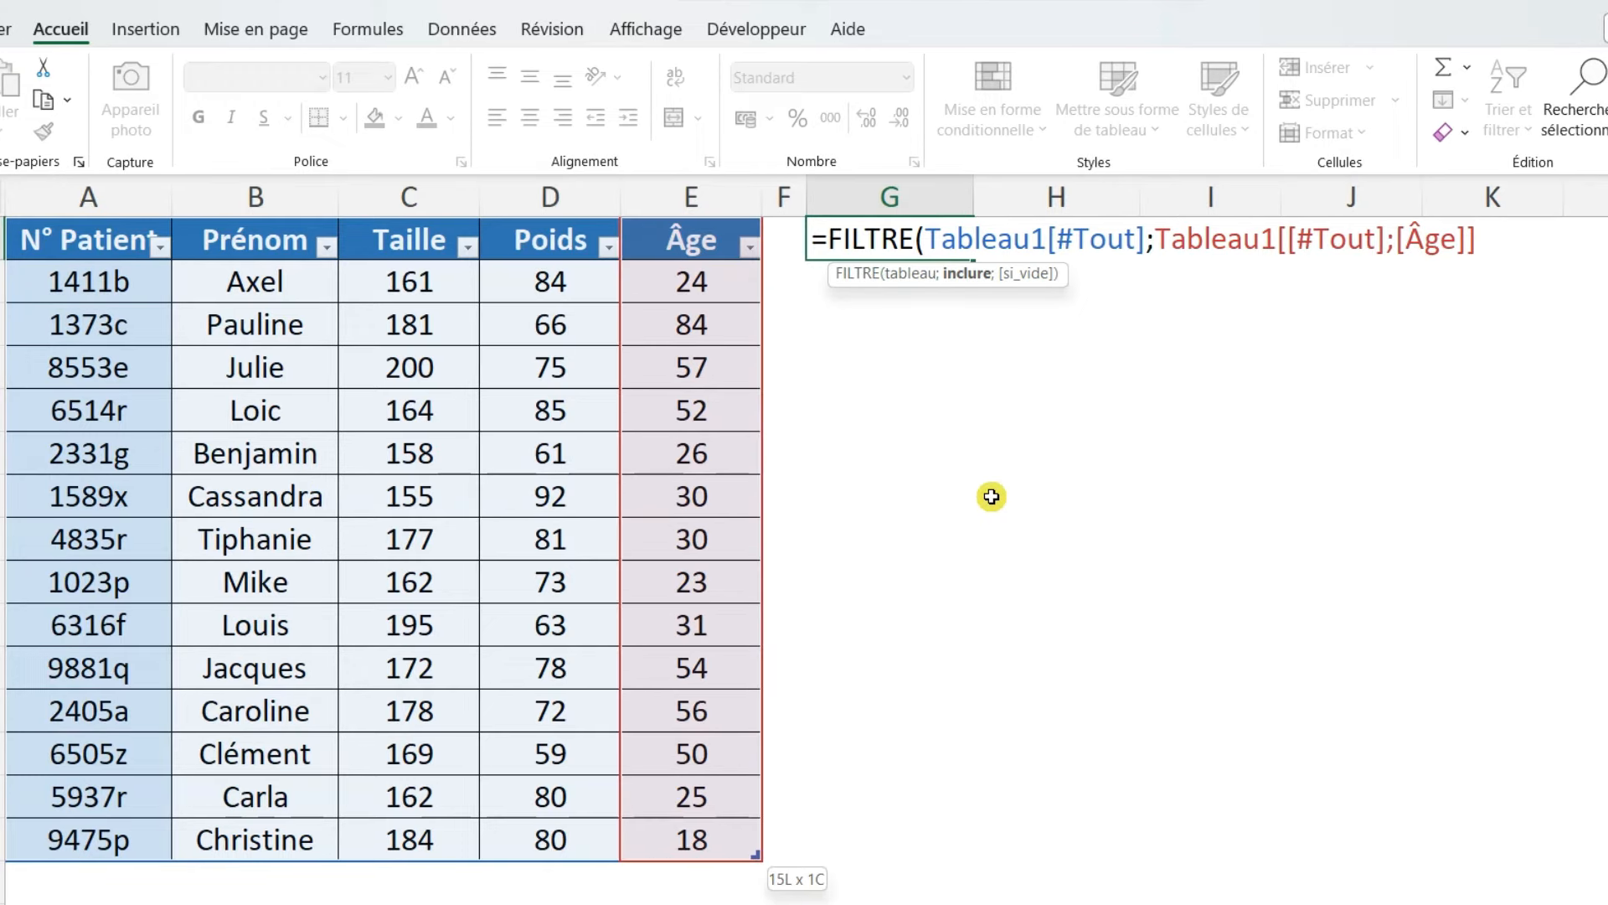
text(=)
text(50))
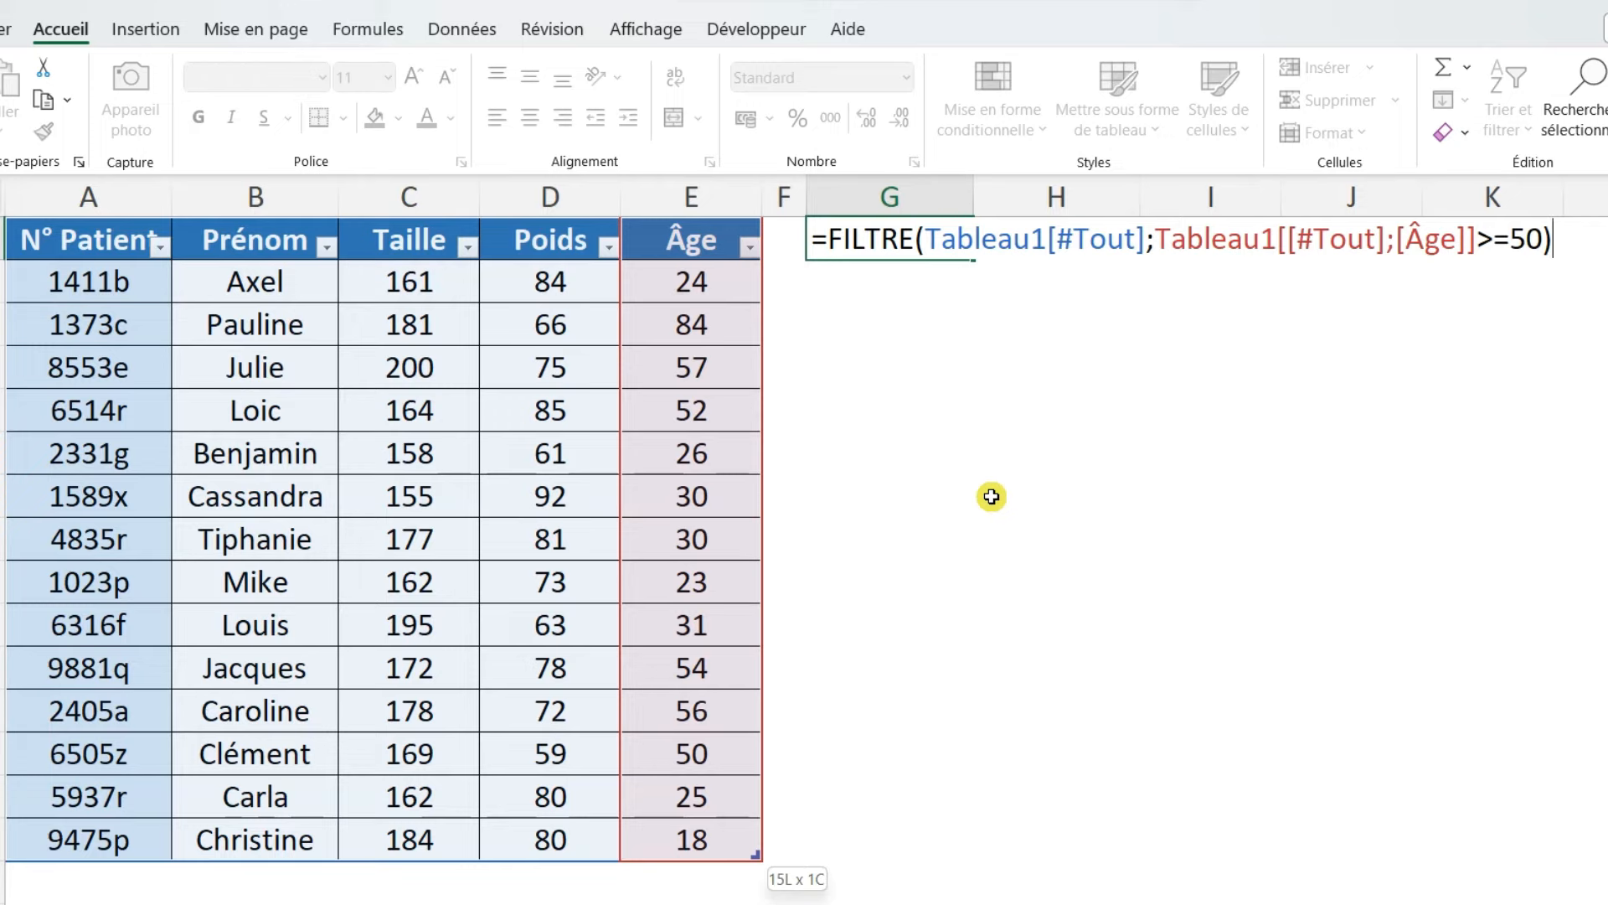
key(Return)
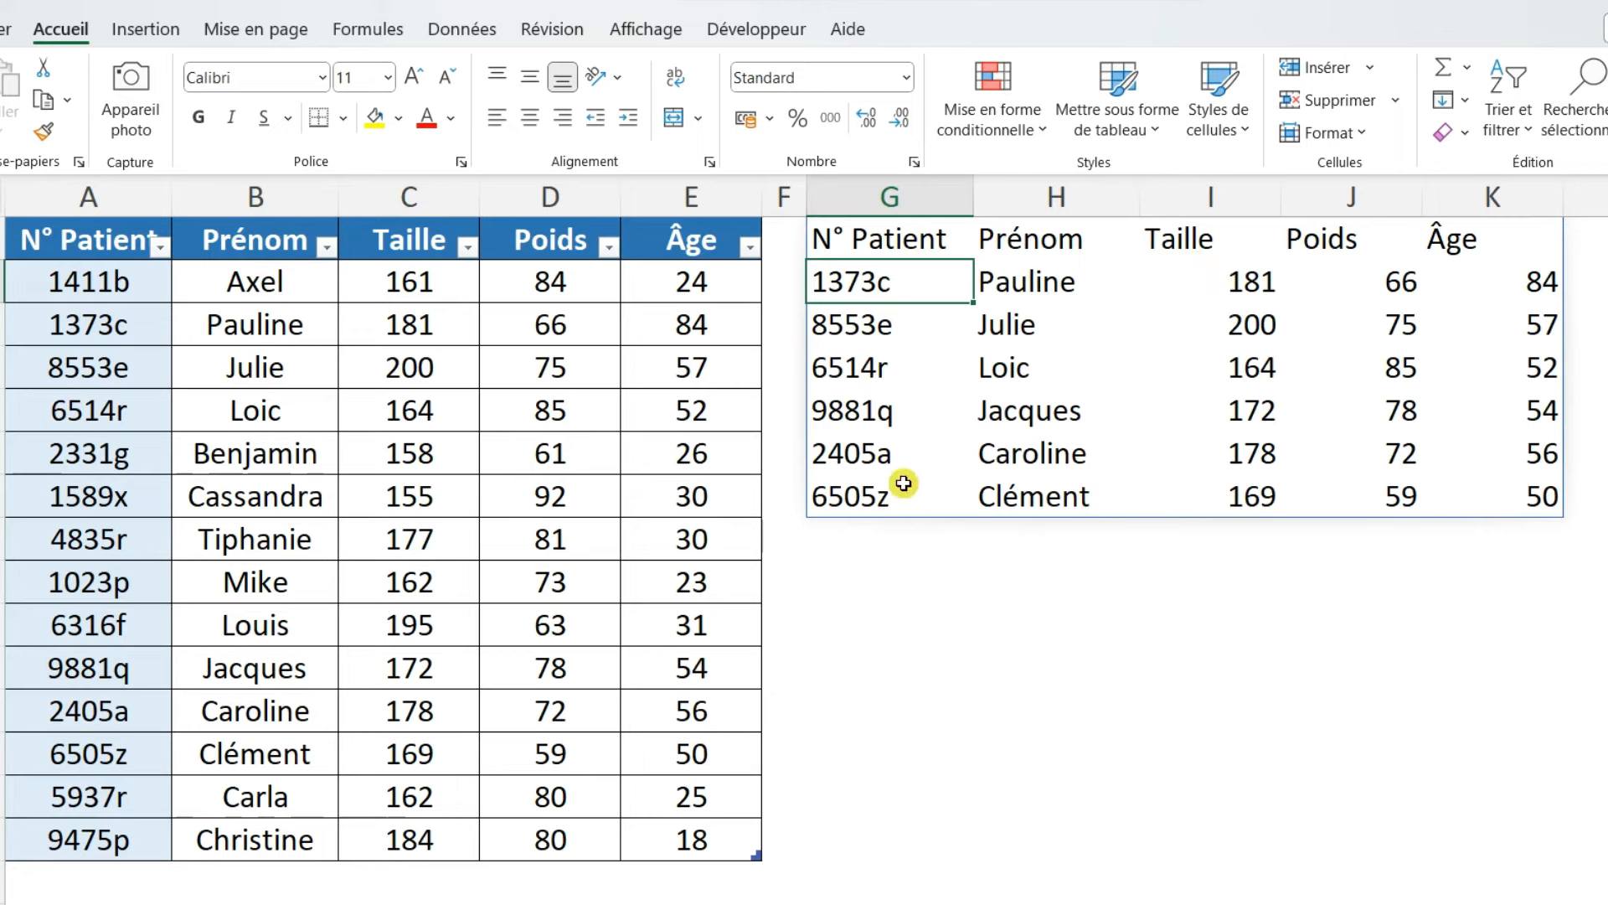
Wrap G1's FILTRE formula in CHOISIRCOLS, with a line break after the opening parenthesis, keeping only columns 1;3;4
double_click(863, 234)
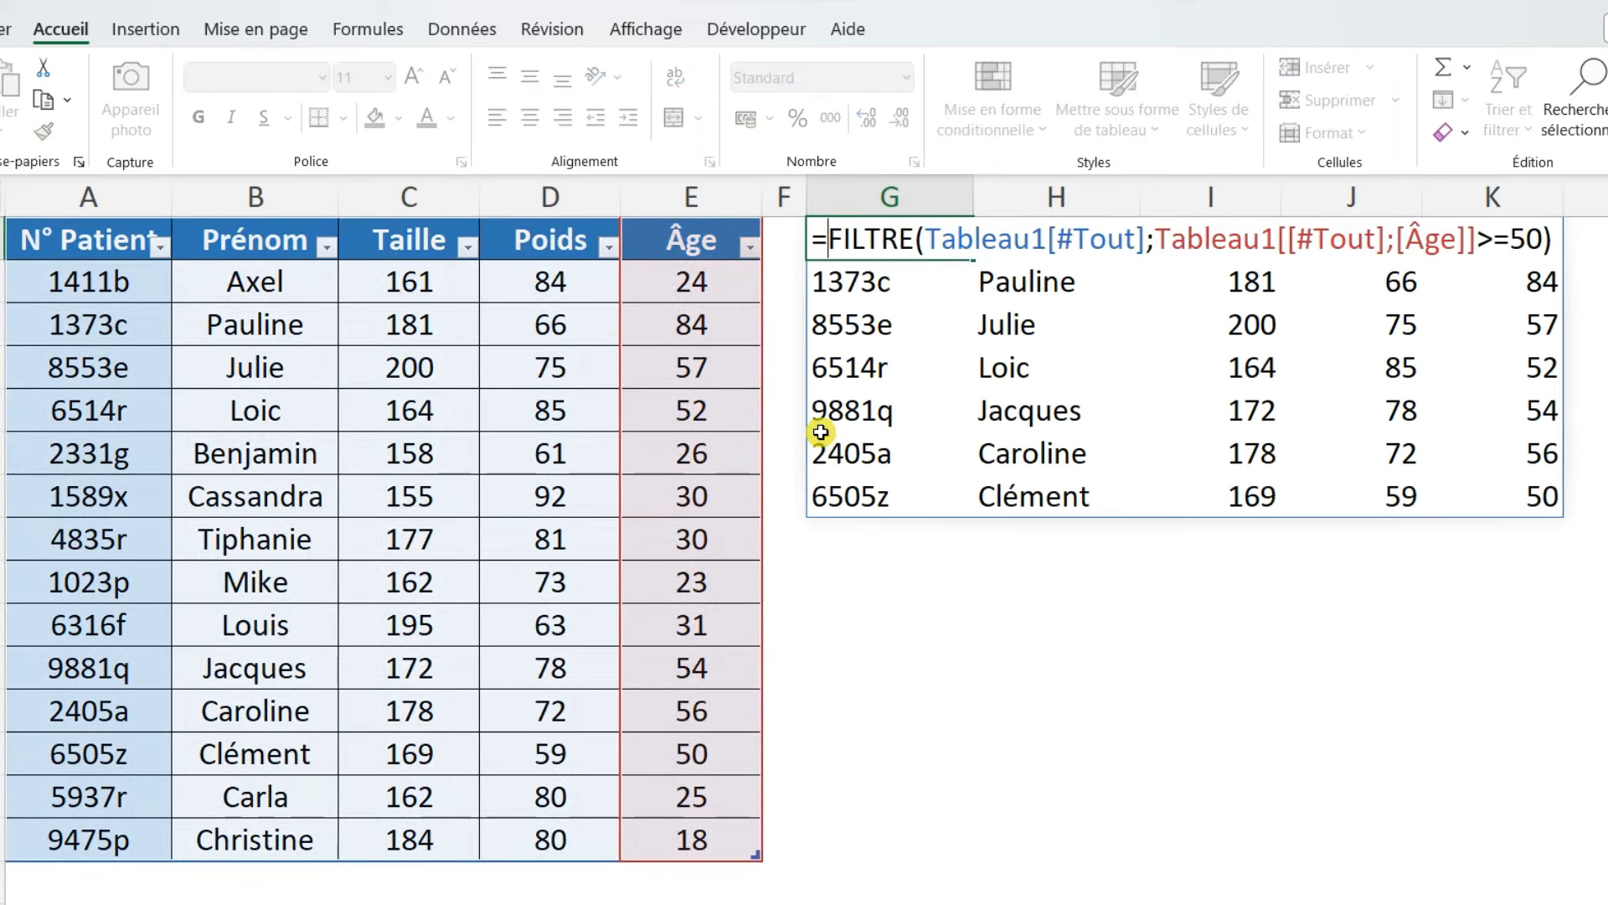
text(CHO)
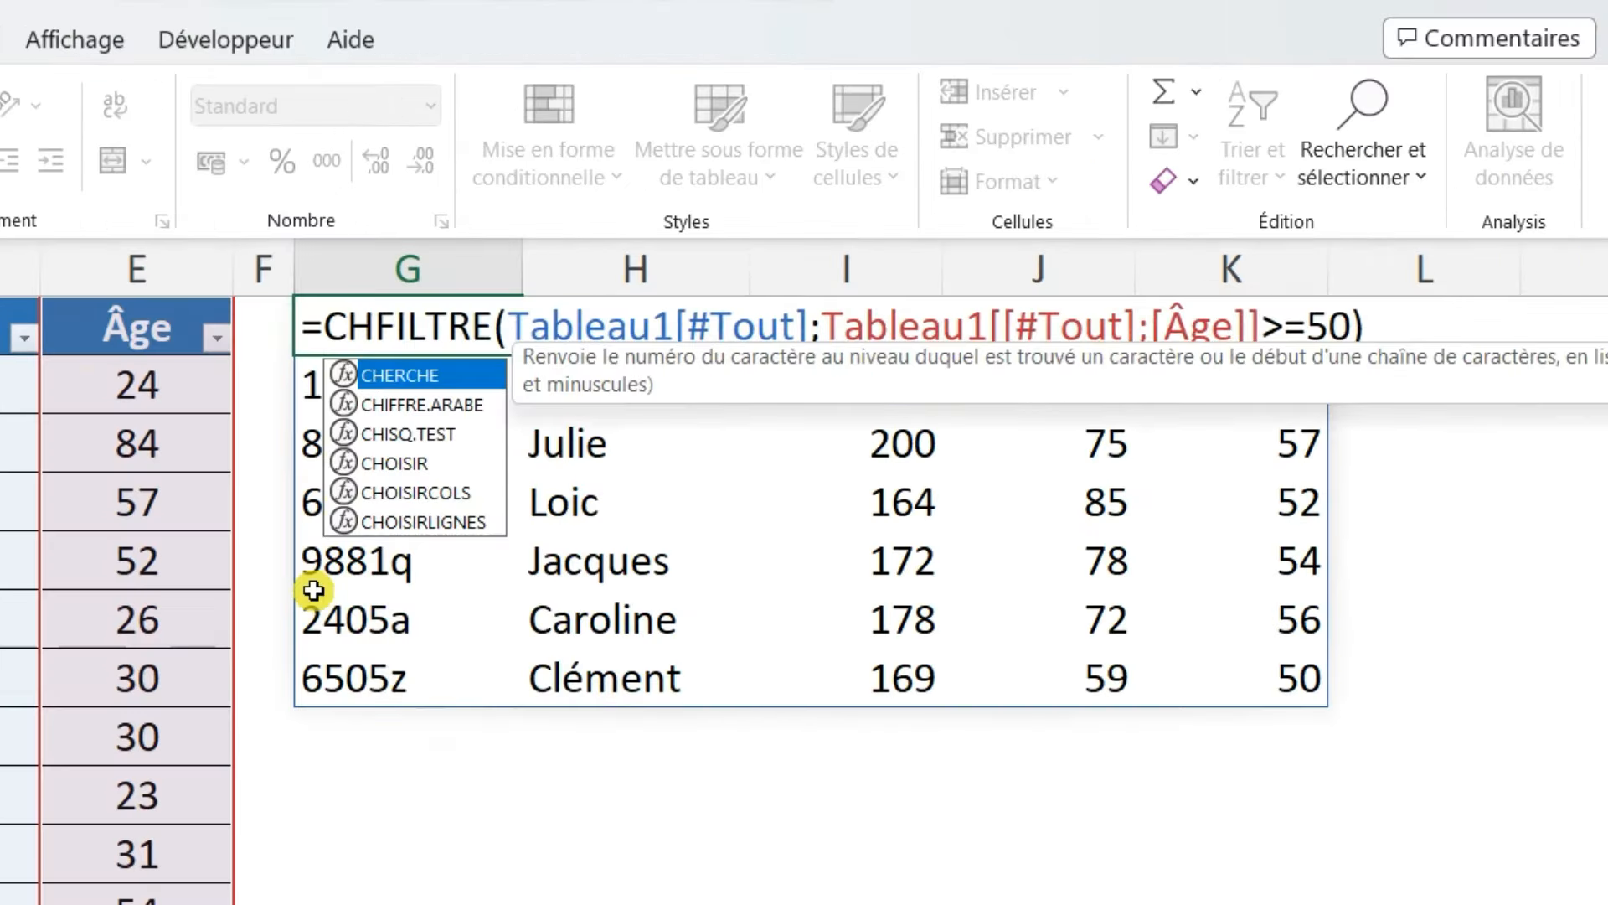
text(ISIRCOLS()
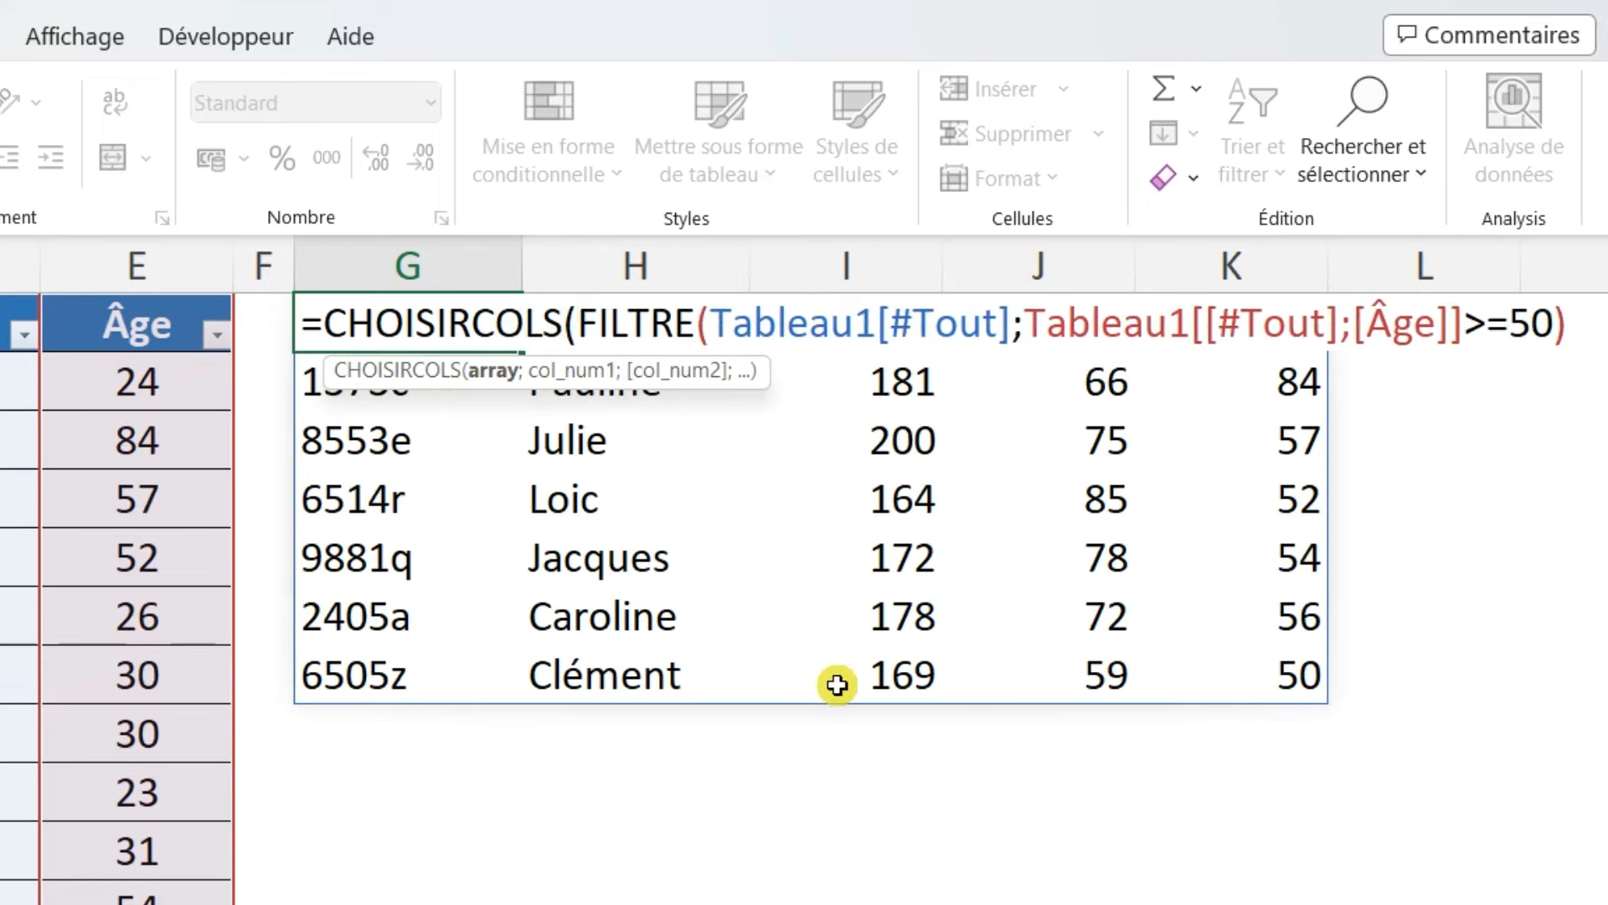
key(alt+Return)
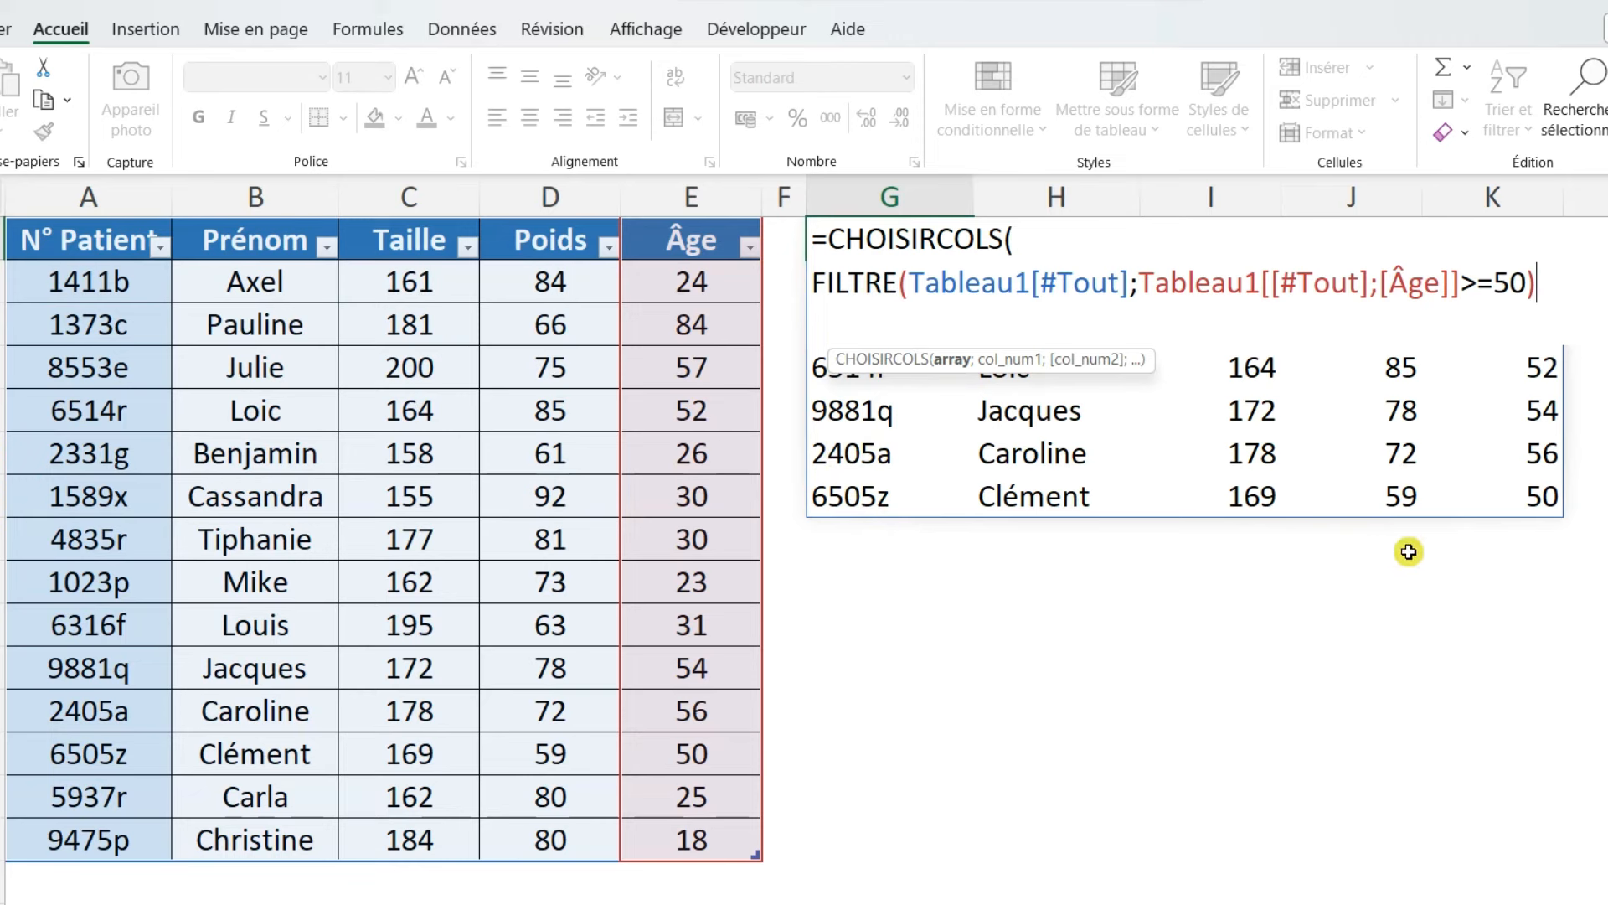
text(;)
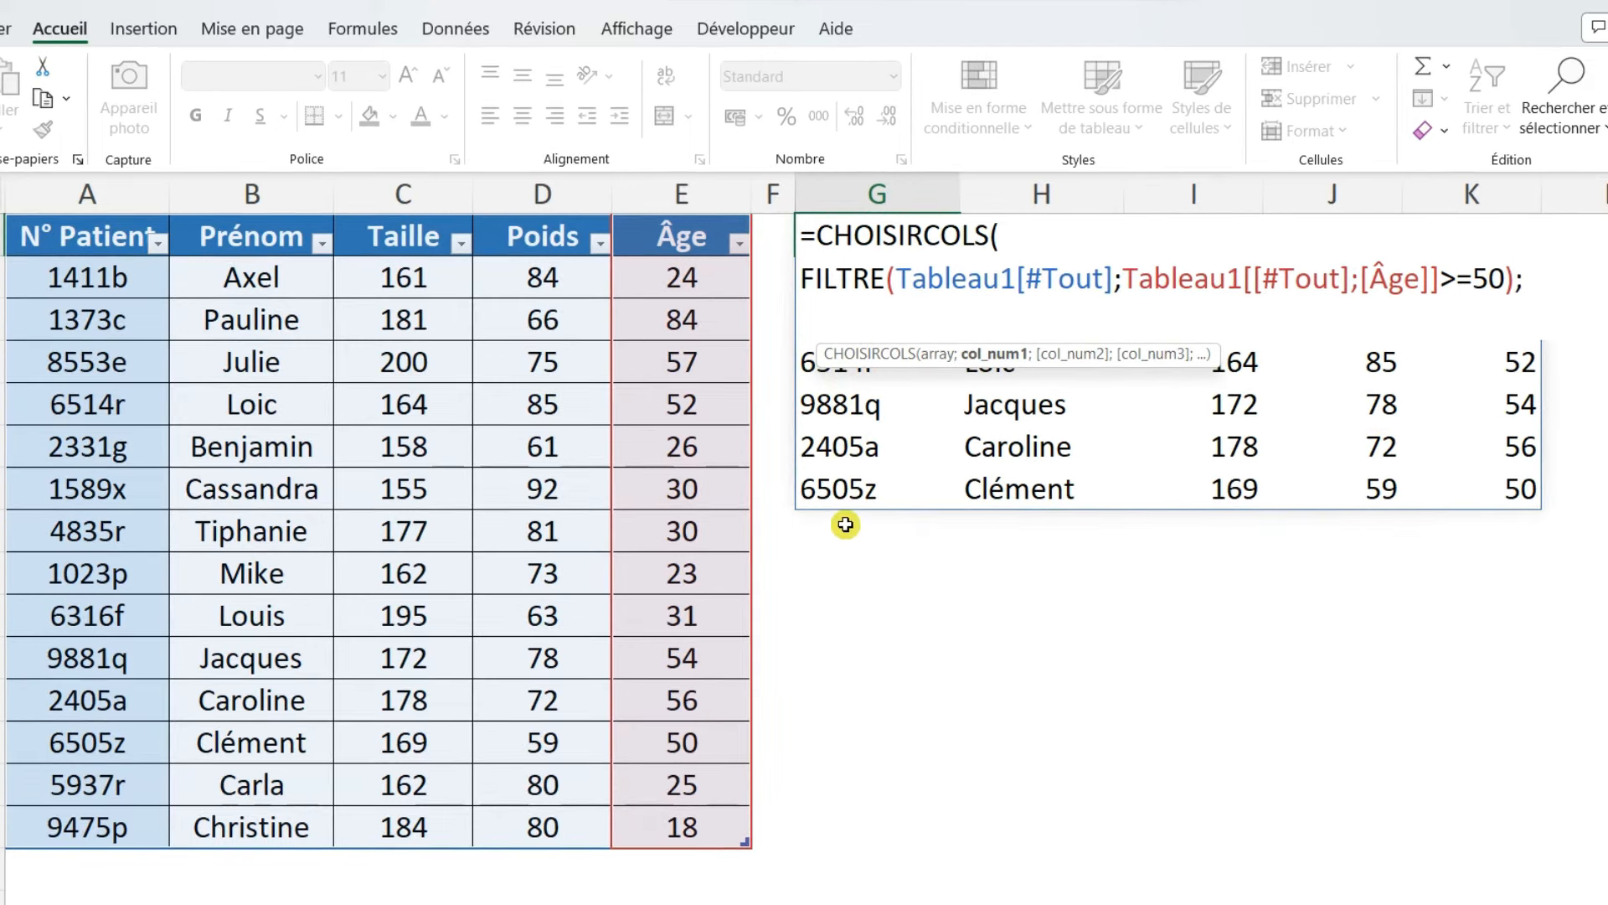
text(1;3;4)
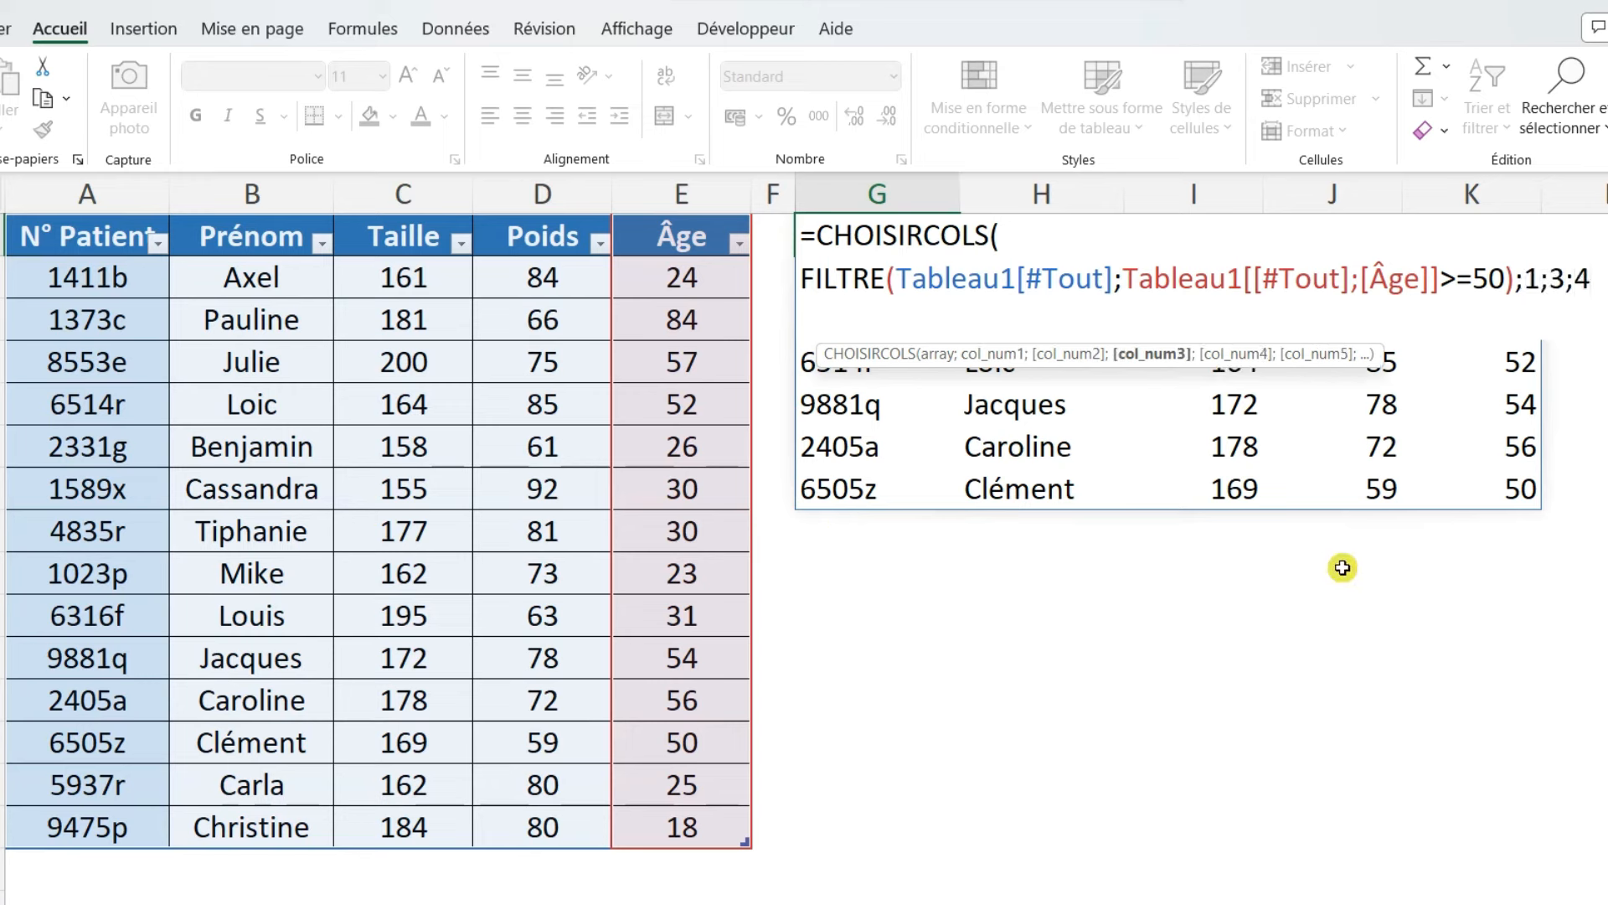
text())
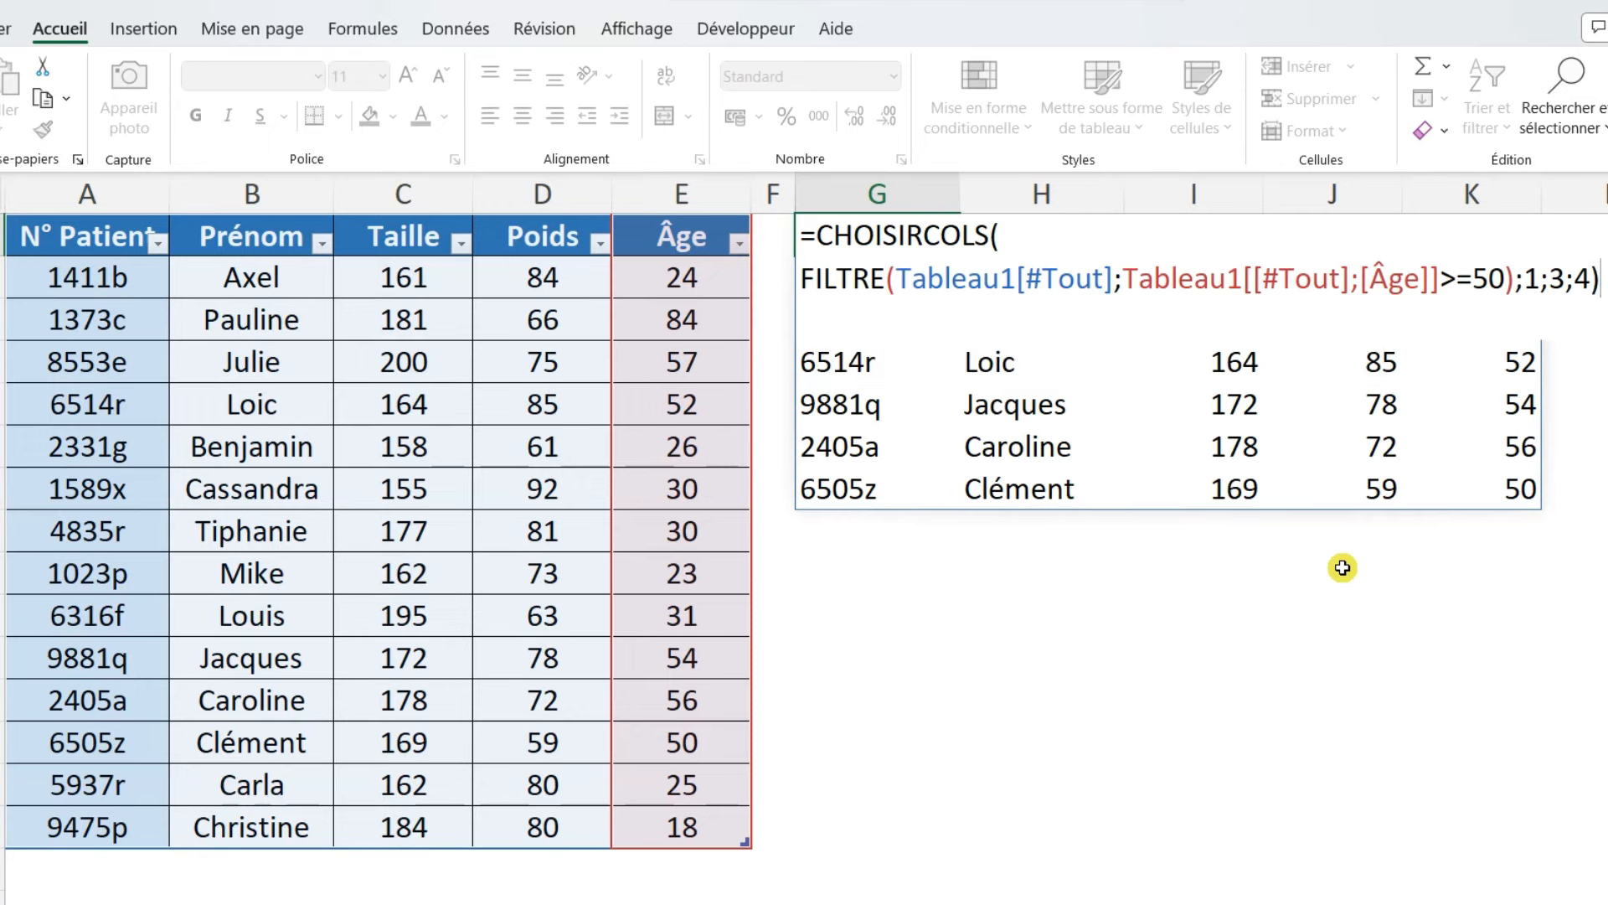
key(Return)
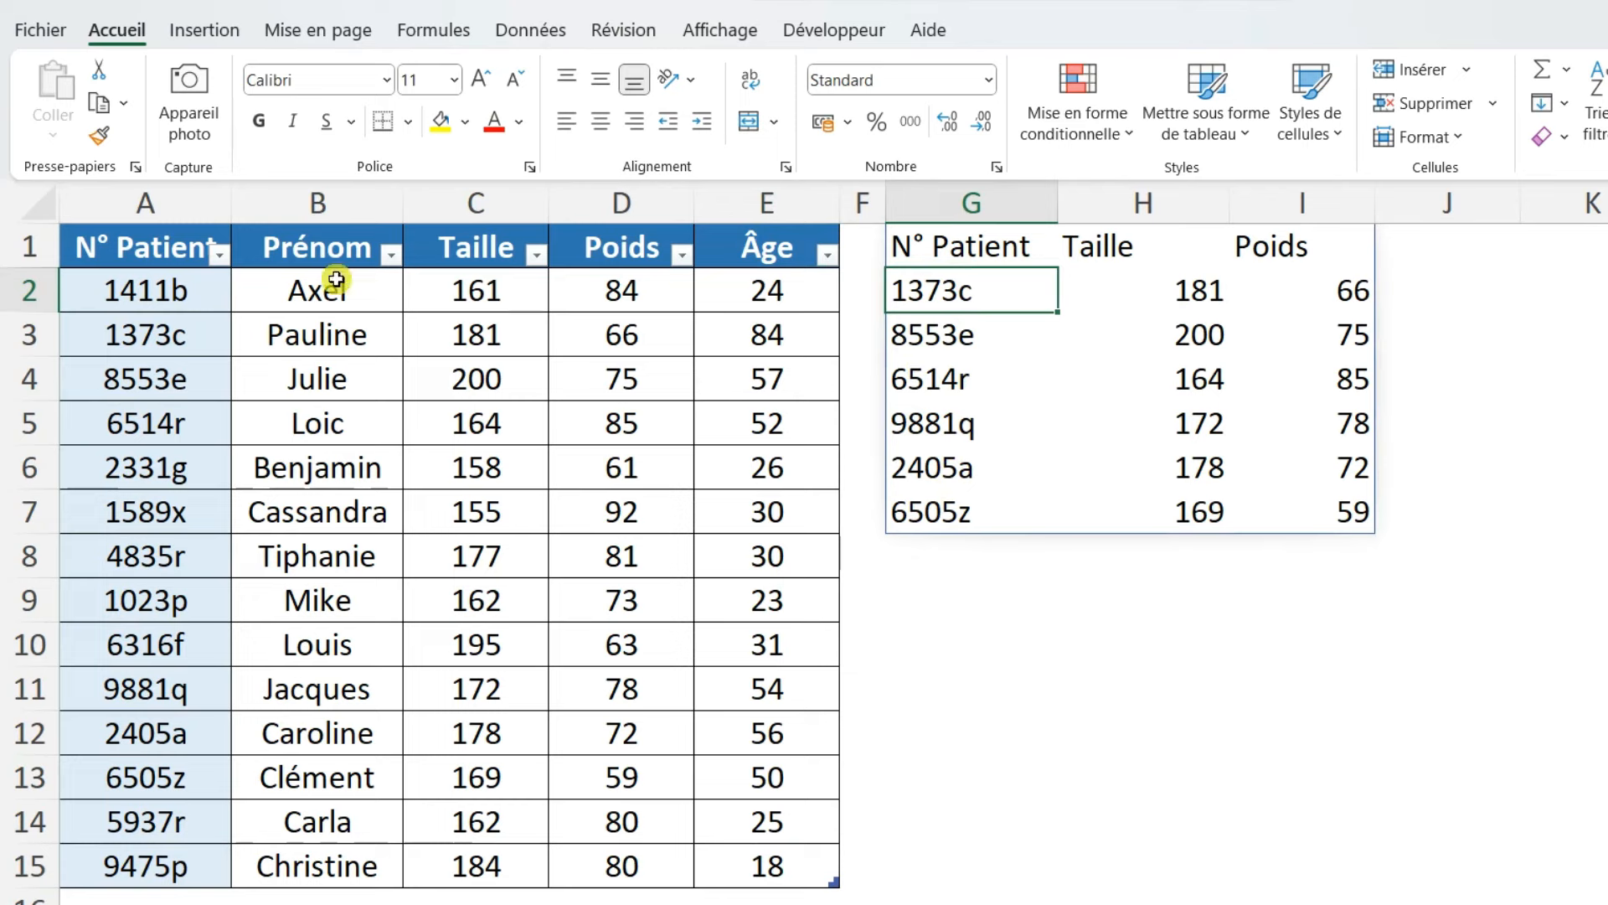
Copy the formatting of the source N° Patient cells A1:A7 onto the filtered N° Patient column G1:G7
drag(141, 239, 173, 515)
click(99, 134)
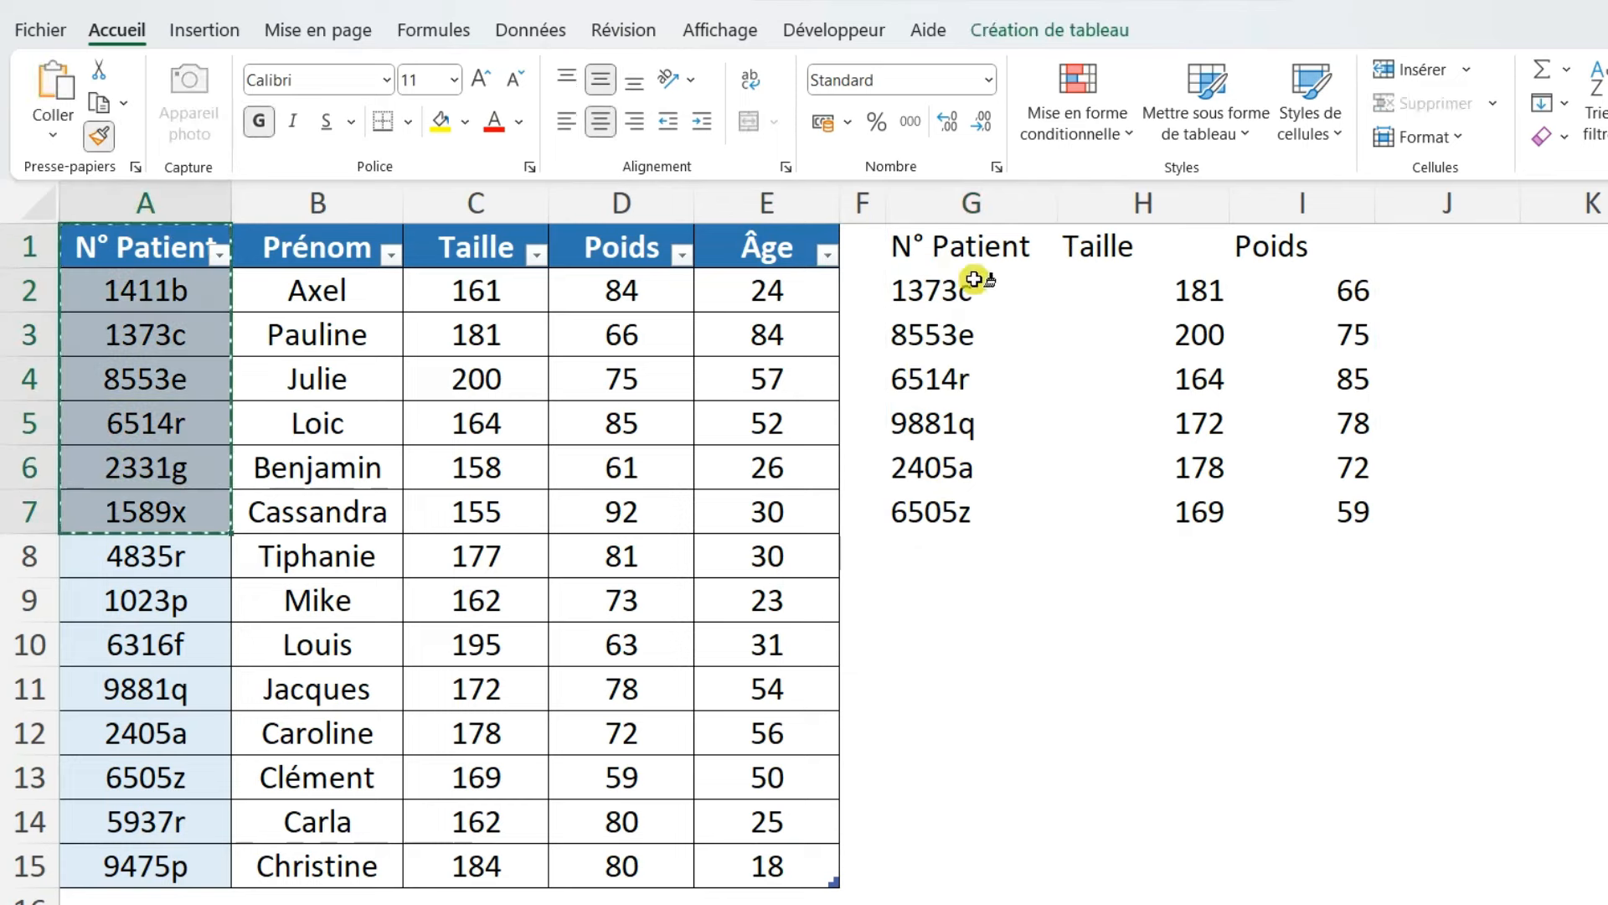
click(963, 250)
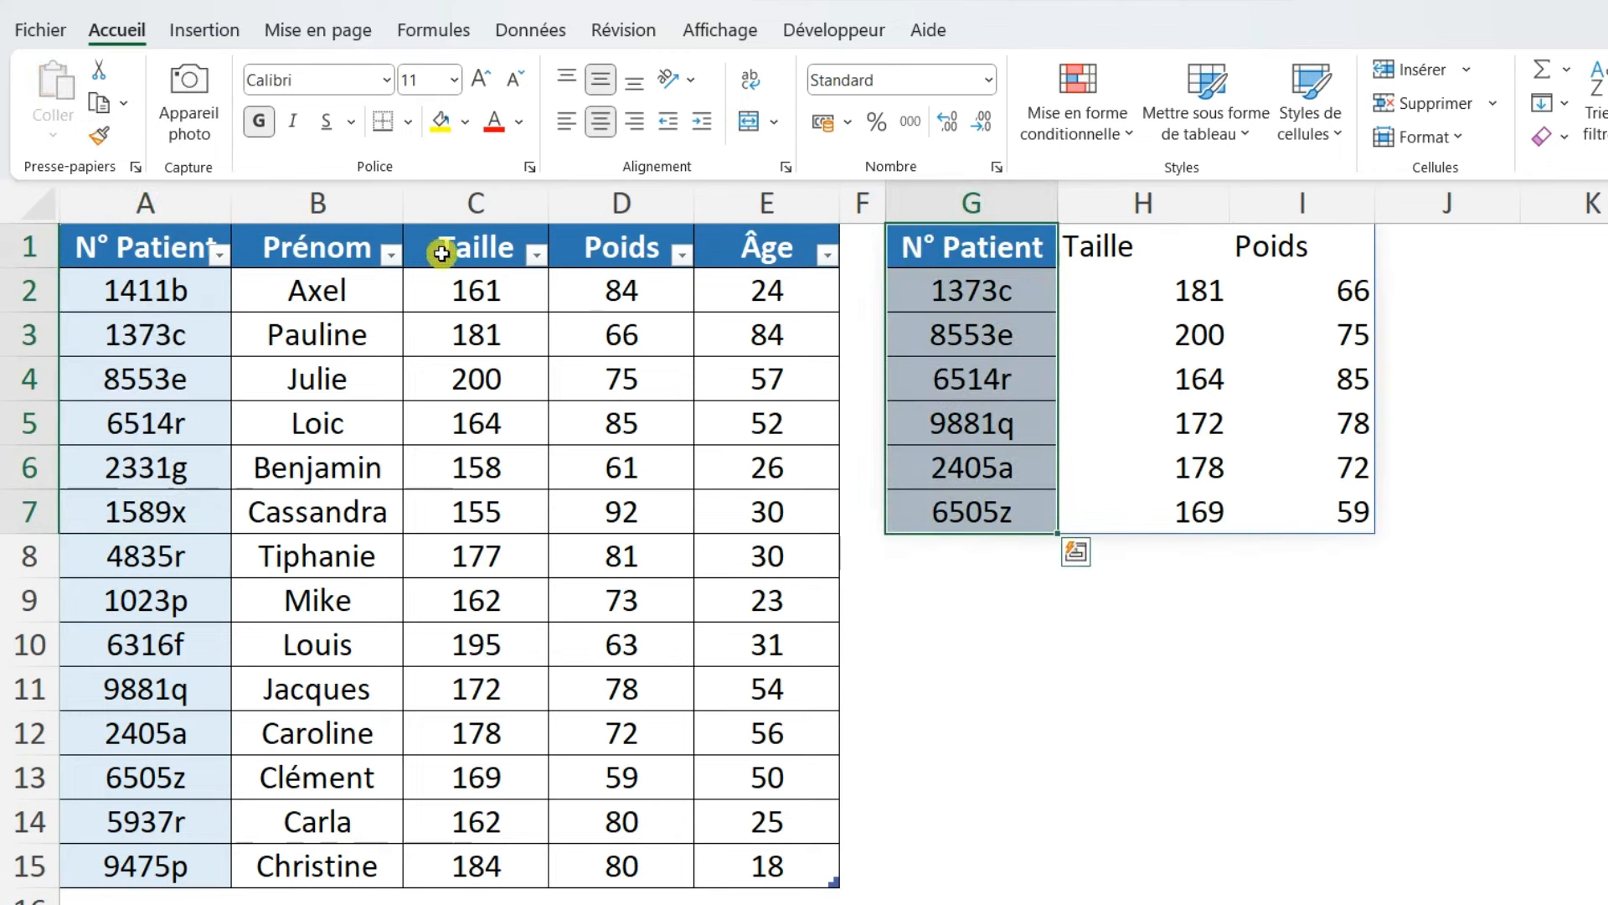
Copy the formatting of the source Taille and Poids cells C1:D7 onto the filtered columns H1:I7
drag(438, 251, 605, 511)
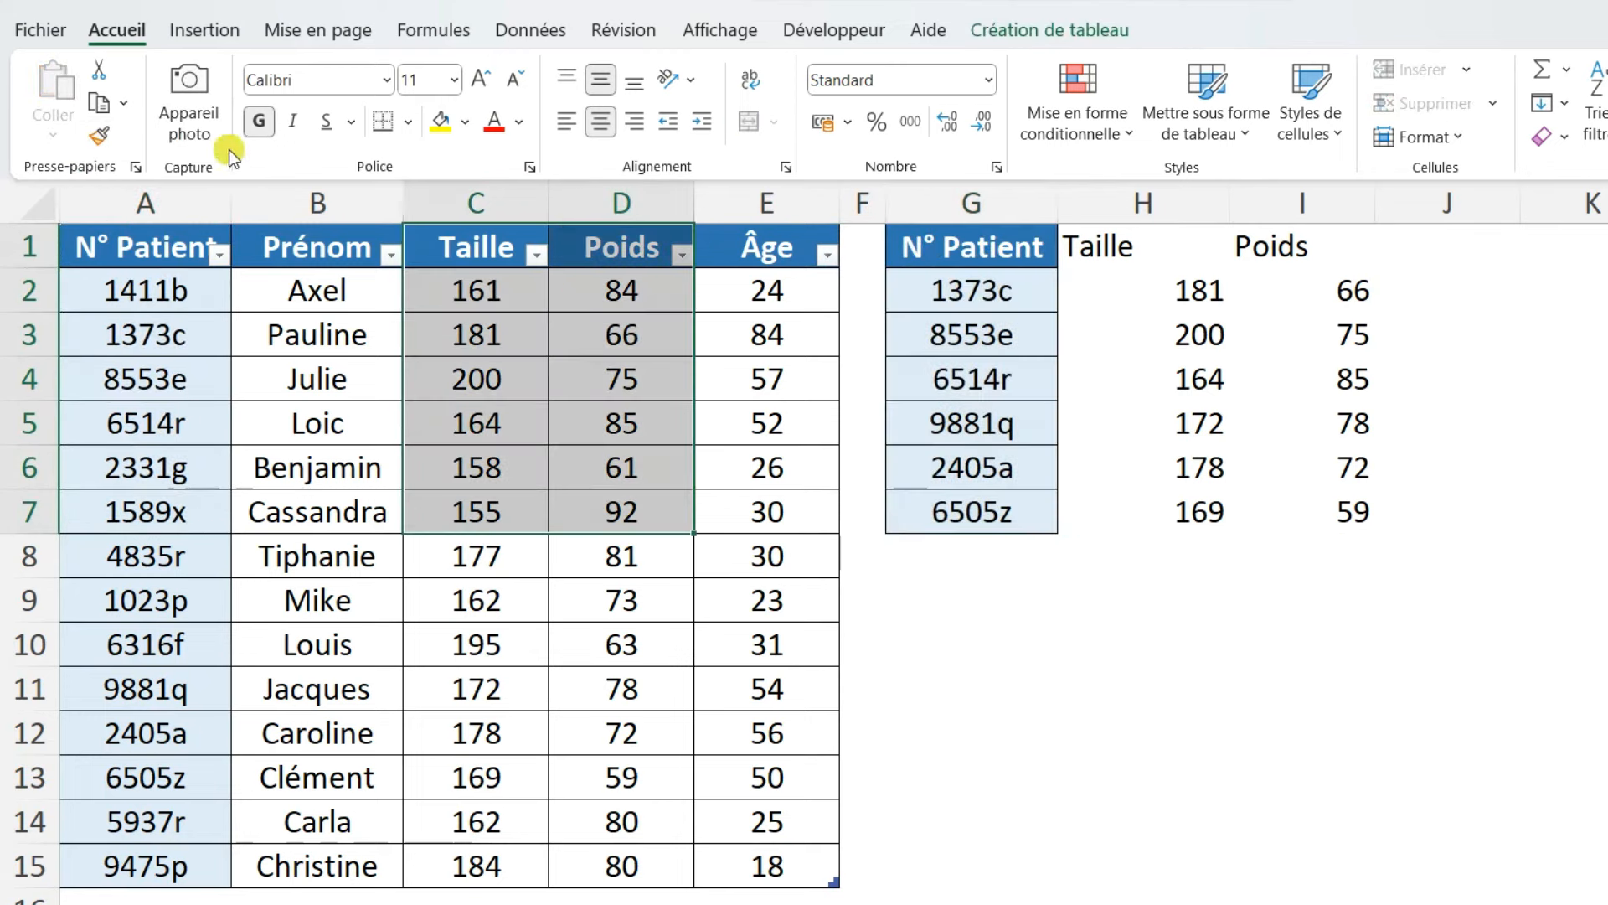
click(99, 134)
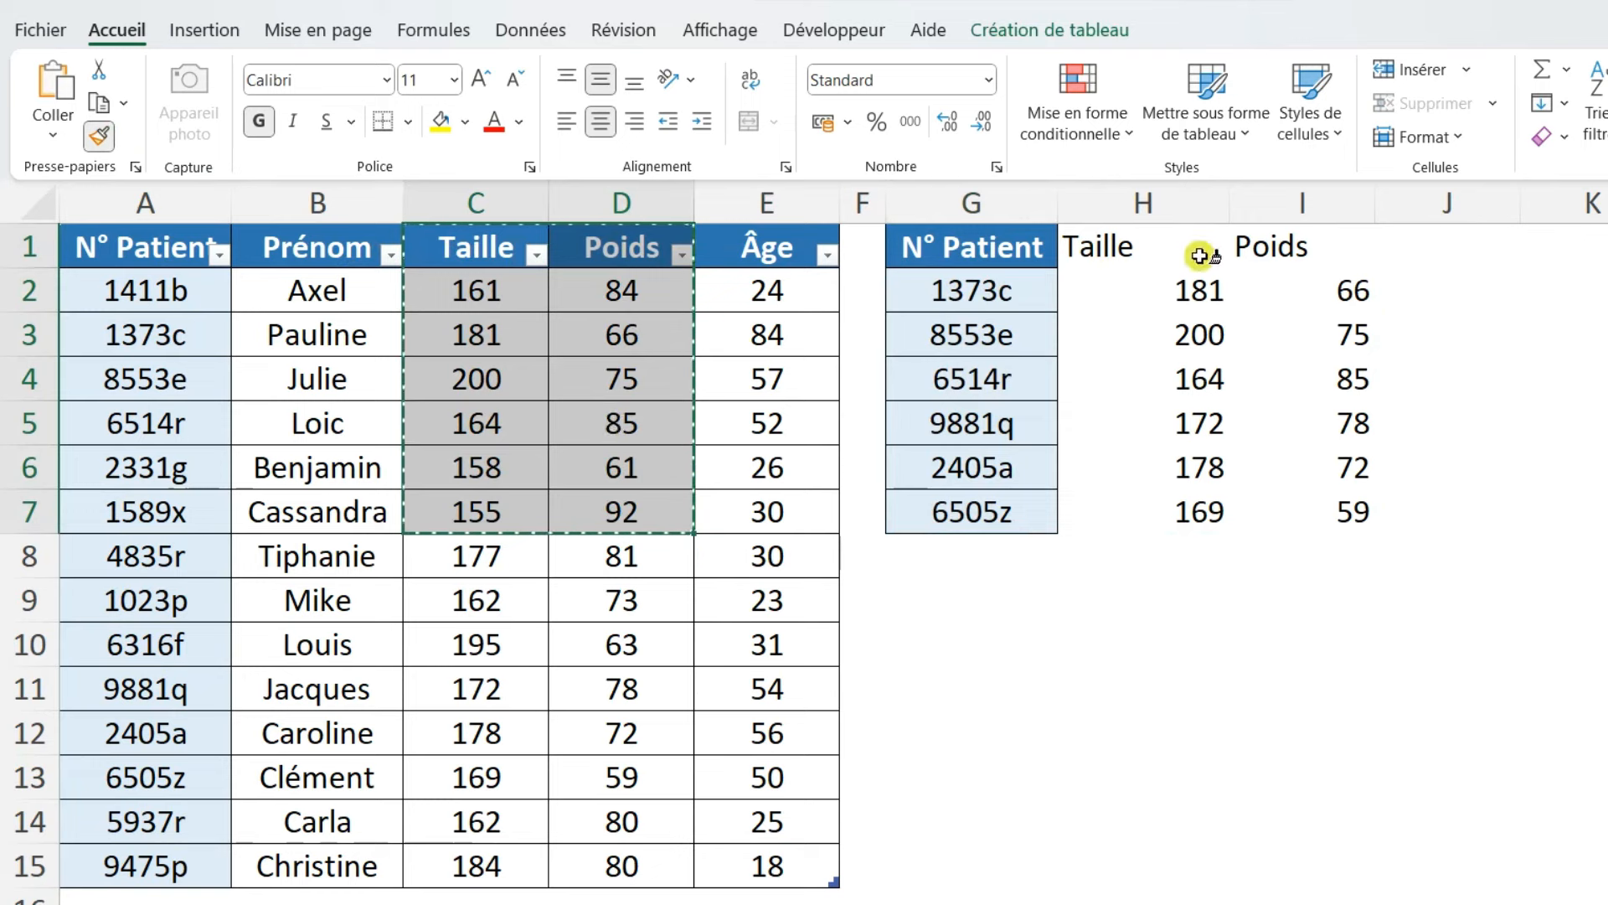
click(1100, 245)
drag(1100, 245, 1307, 511)
click(969, 253)
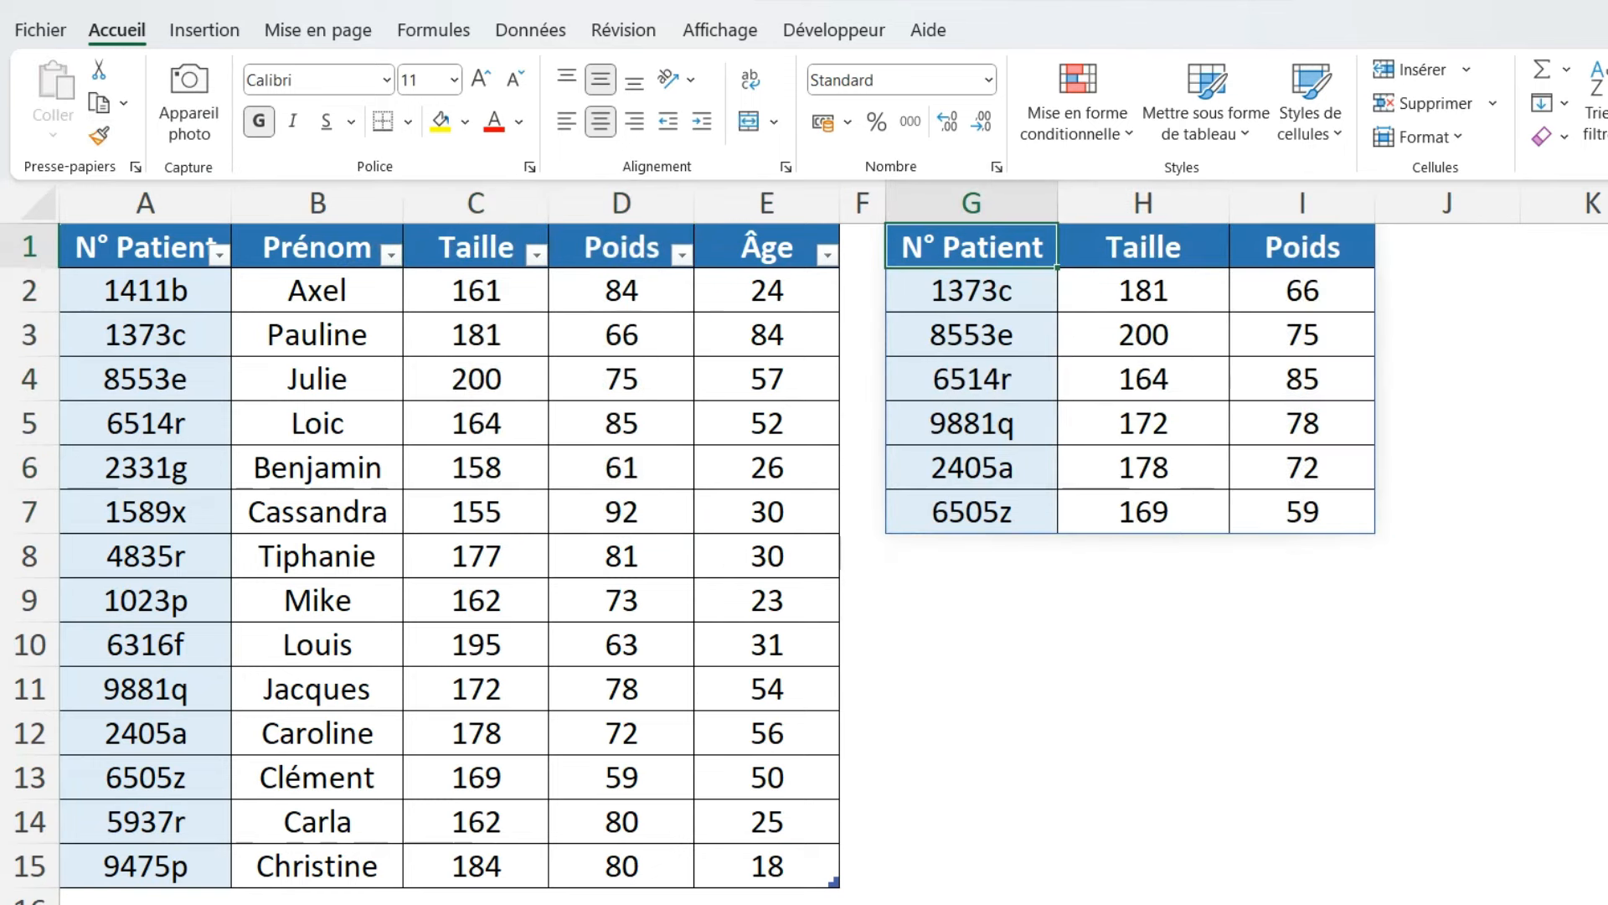